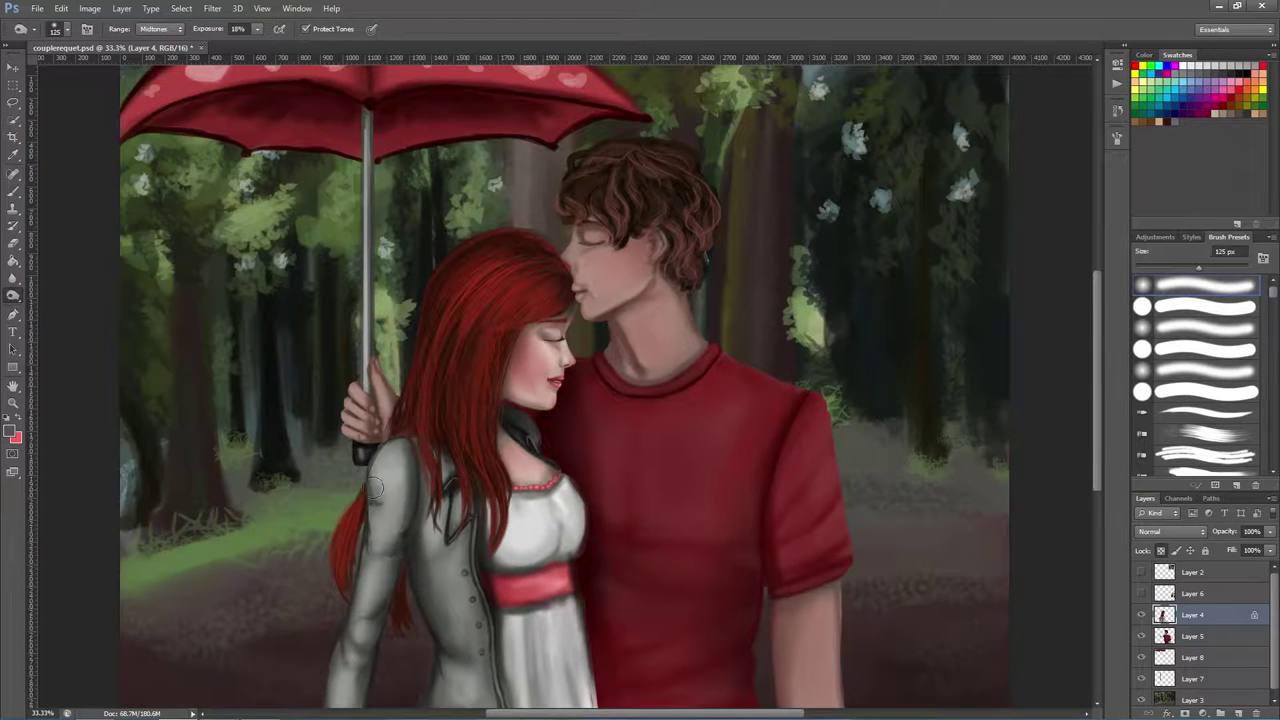
- Burn midtone shading around the collar of the man's shirt on Layer 5 and enlarge the brush to 250 px
click(1194, 636)
key([)
drag(622, 366, 676, 374)
key(bracketright)
key(bracketright)
key(bracketright)
key(bracketright)
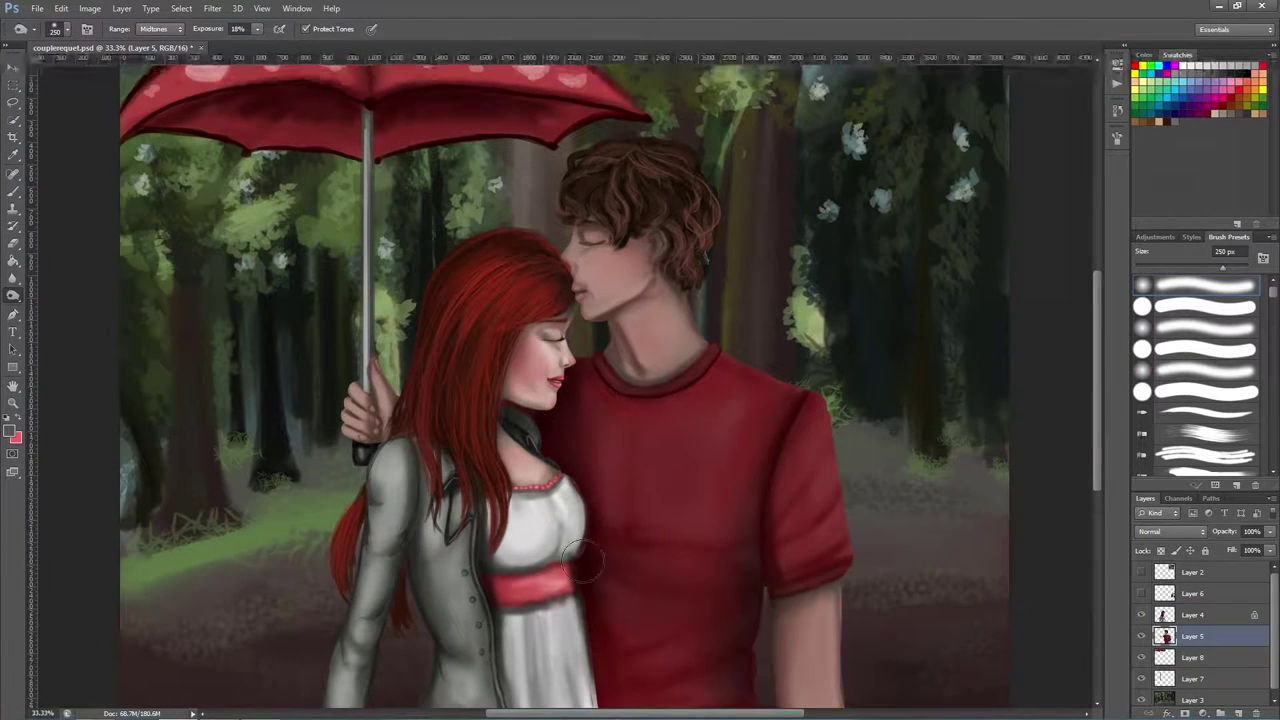
- Dodge highlights on the man's shirt, face, neck, forearm and hand at 19% exposure, reducing the brush to 150 px
key(1)
key(9)
mouse_move(665, 380)
mouse_down()
mouse_move(734, 382)
mouse_move(817, 453)
mouse_move(668, 516)
mouse_up()
drag(602, 292, 610, 282)
drag(640, 320, 660, 360)
key(bracketleft)
key(bracketleft)
key(bracketleft)
drag(814, 630, 812, 678)
drag(354, 394, 352, 426)
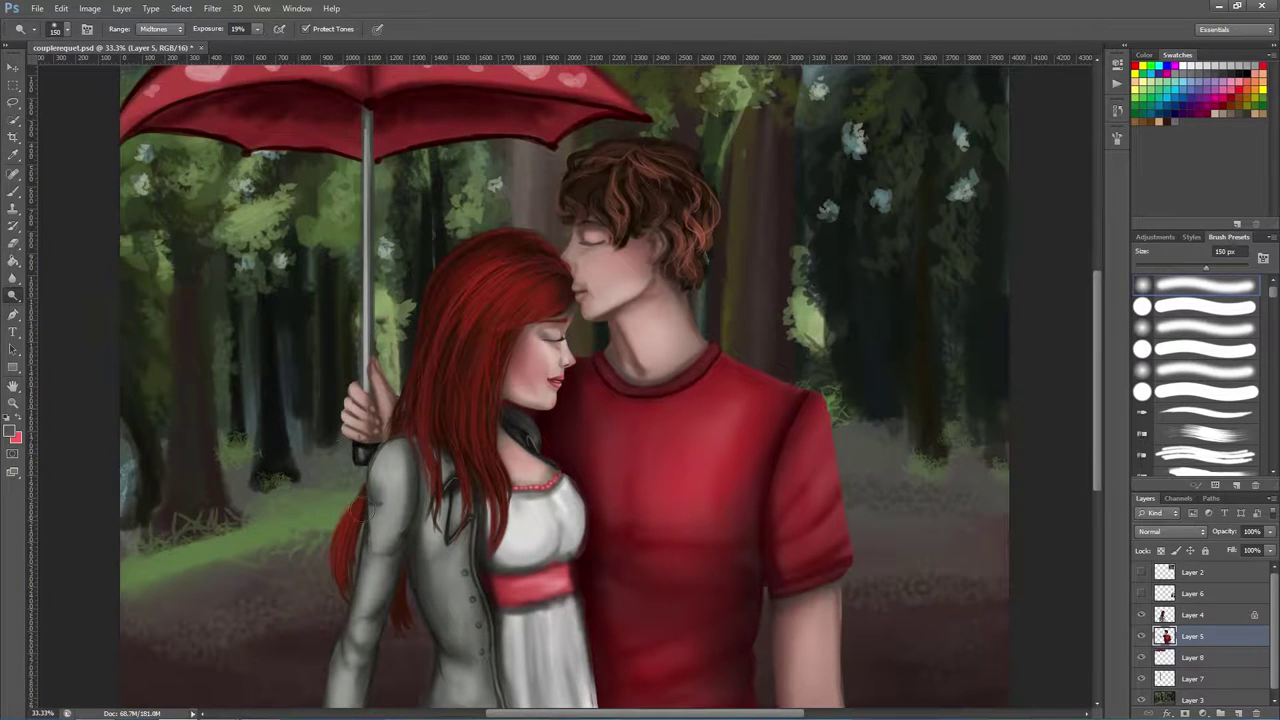
- Dodge highlights on the woman's hair, dress and grey coat on Layer 4
click(1194, 615)
drag(482, 326, 506, 286)
mouse_move(548, 514)
mouse_down()
mouse_move(540, 558)
mouse_move(560, 582)
mouse_up()
drag(446, 556, 456, 636)
drag(394, 458, 362, 636)
key(bracketleft)
drag(454, 480, 460, 524)
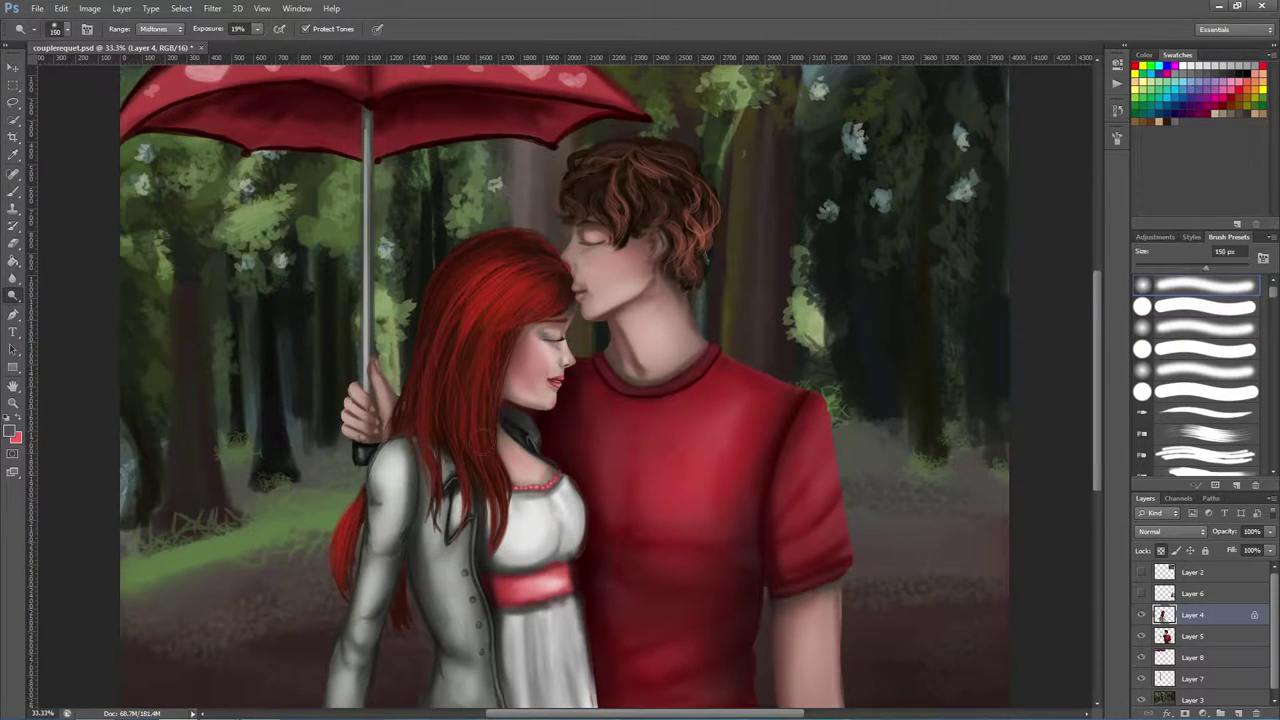
- Select Layer 8 and set the Burn tool's brush size to 175 px
key(alt+bracketleft)
key(bracketright)
key(bracketright)
key(bracketright)
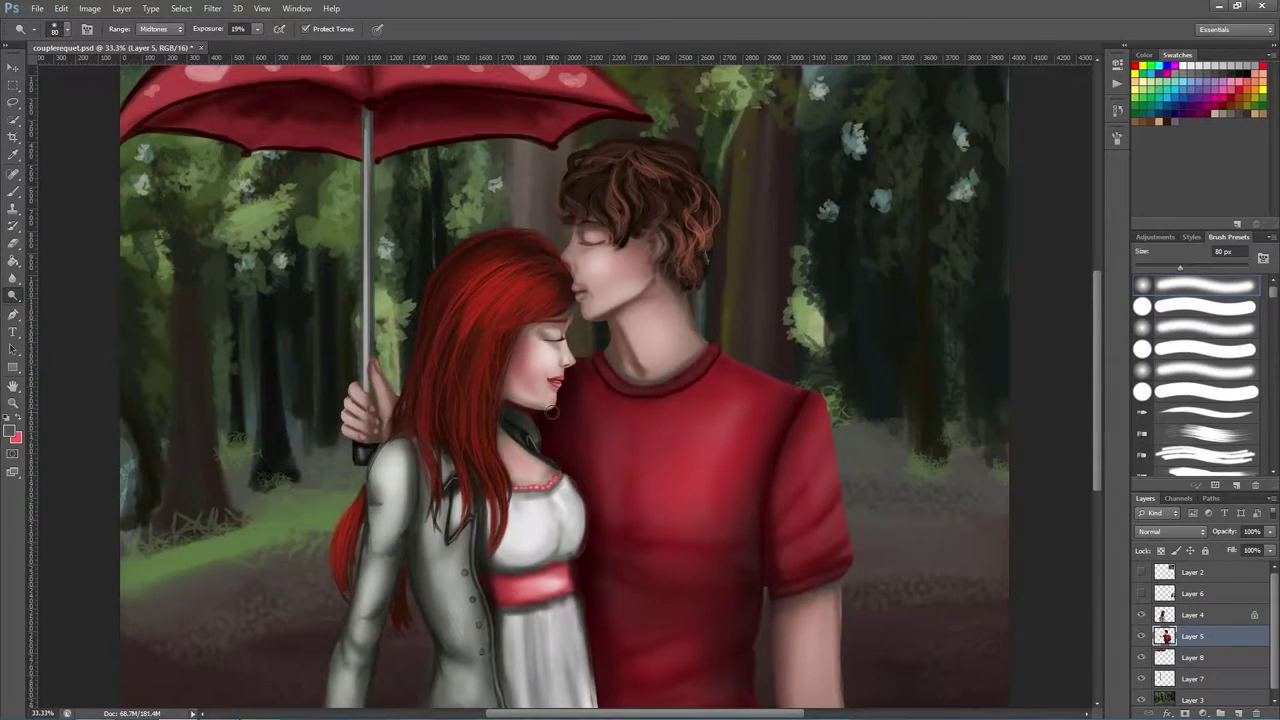
key(ctrl+minus)
key(alt+bracketleft)
key(bracketright)
key(bracketright)
key(bracketright)
key(bracketright)
key(bracketright)
key(bracketright)
- Paint fine pale highlights below the woman's eye and along her lips on Layer 4 with a 10 px brush
key(ctrl+plus)
key(ctrl+plus)
key(ctrl+plus)
key(ctrl+plus)
key(ctrl+plus)
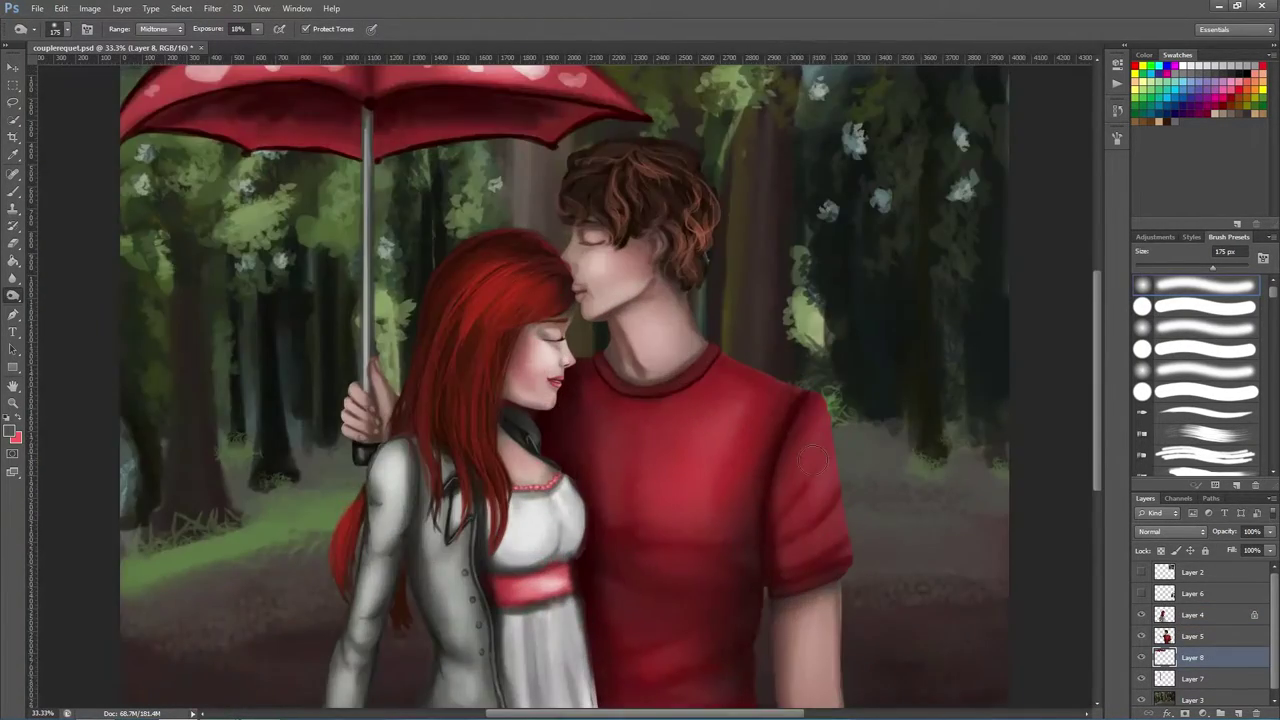
key(alt+bracketright)
key(alt+bracketright)
key(b)
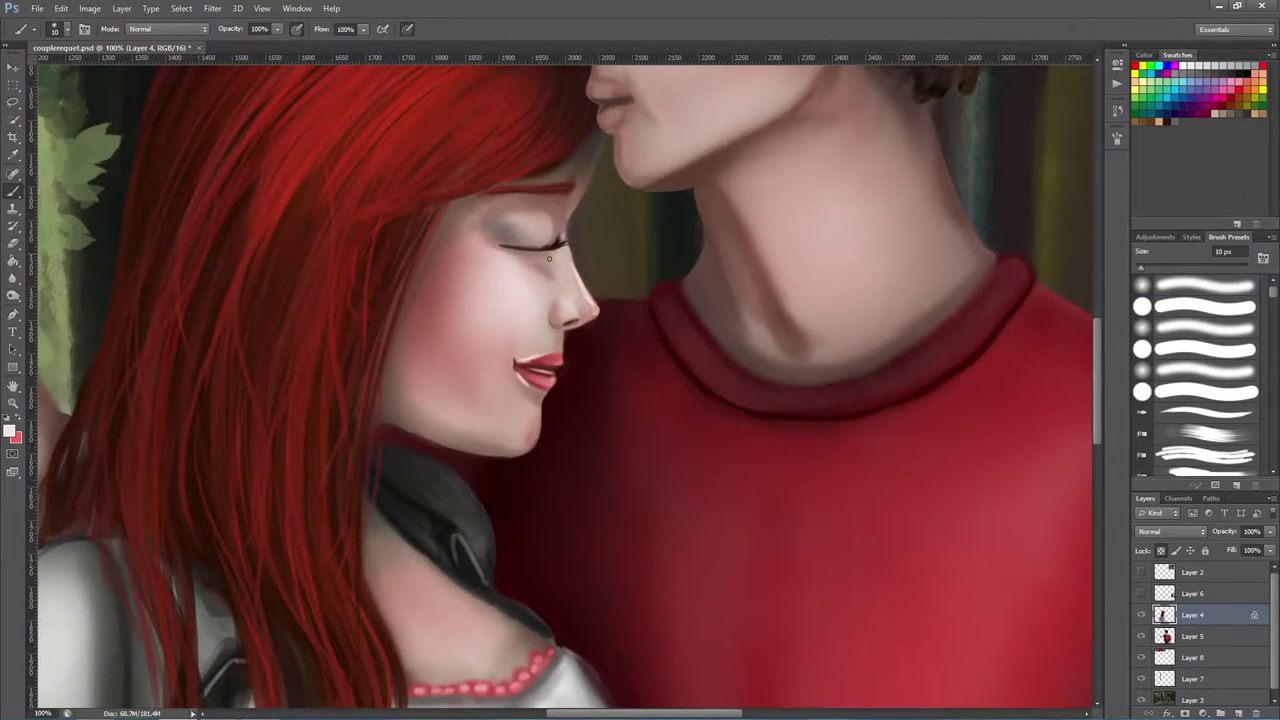
drag(549, 258, 554, 252)
key(ctrl+plus)
drag(508, 355, 541, 355)
- Sample a light skin tone and paint small highlights on the man's eye, nose, lips and ear on Layer 5
key(ctrl+minus)
key(ctrl+minus)
key(ctrl+minus)
key(ctrl+minus)
key(ctrl+plus)
key(ctrl+plus)
scroll(613, 308, up, 3)
alt+click(613, 308)
key(ctrl+plus)
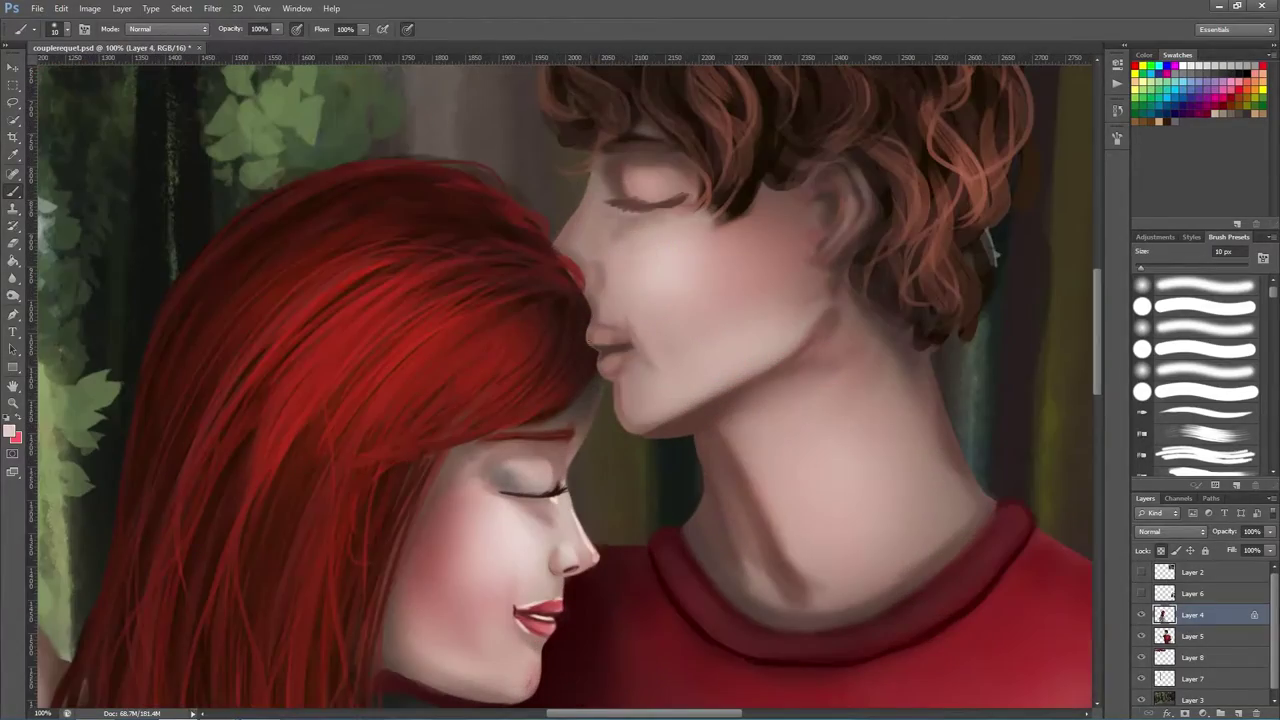
key(alt+bracketleft)
scroll(1207, 414, down, 10)
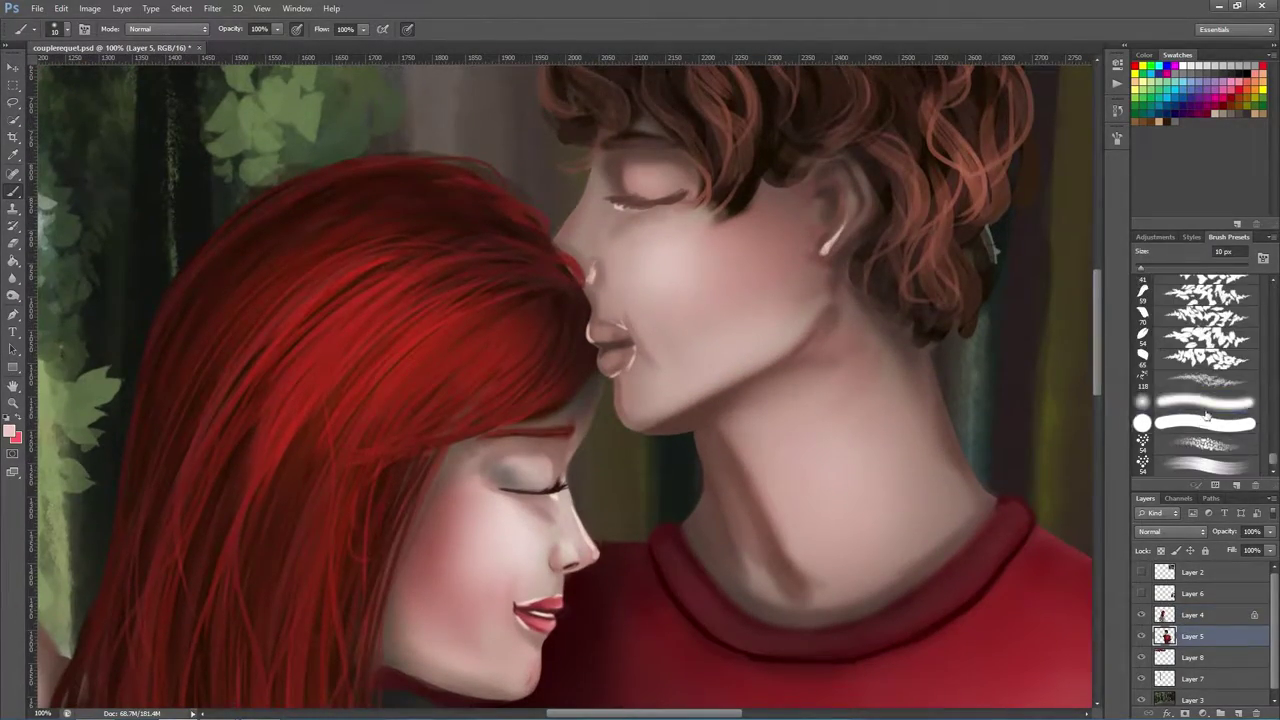
- Soften the highlights on the man's lips with a mauve lip colour on Layer 5, enlarging the brush to 45 px
key(bracketleft)
scroll(610, 237, down, 4)
scroll(617, 247, up, 4)
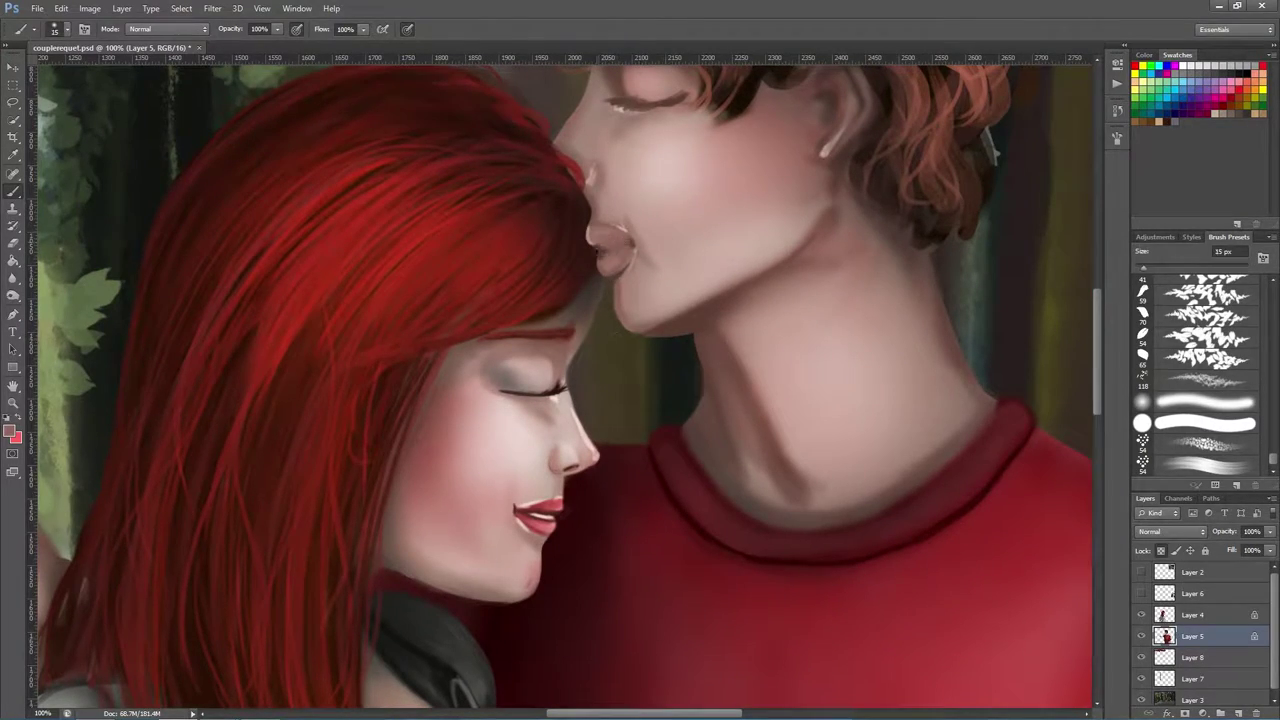
key(bracketright)
scroll(600, 250, down, 4)
scroll(600, 250, up, 4)
scroll(598, 296, down, 4)
scroll(598, 296, up, 4)
key(bracketright)
key(bracketright)
key(bracketright)
key(bracketright)
key(bracketright)
key(bracketright)
key(bracketright)
key(bracketright)
key(bracketright)
alt+click(598, 296)
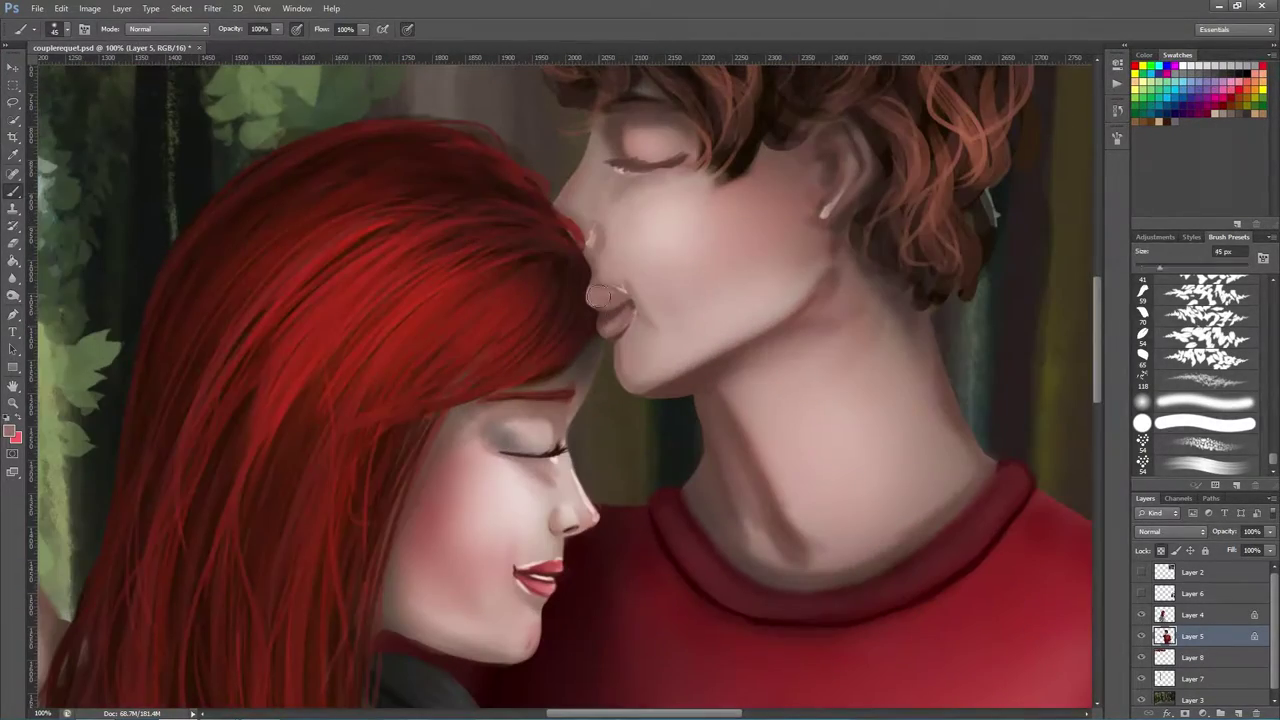
- Return to Layer 4 and adjust the size of the dark brush, starting from 9 px
key(alt+bracketright)
key(bracketleft)
key(bracketleft)
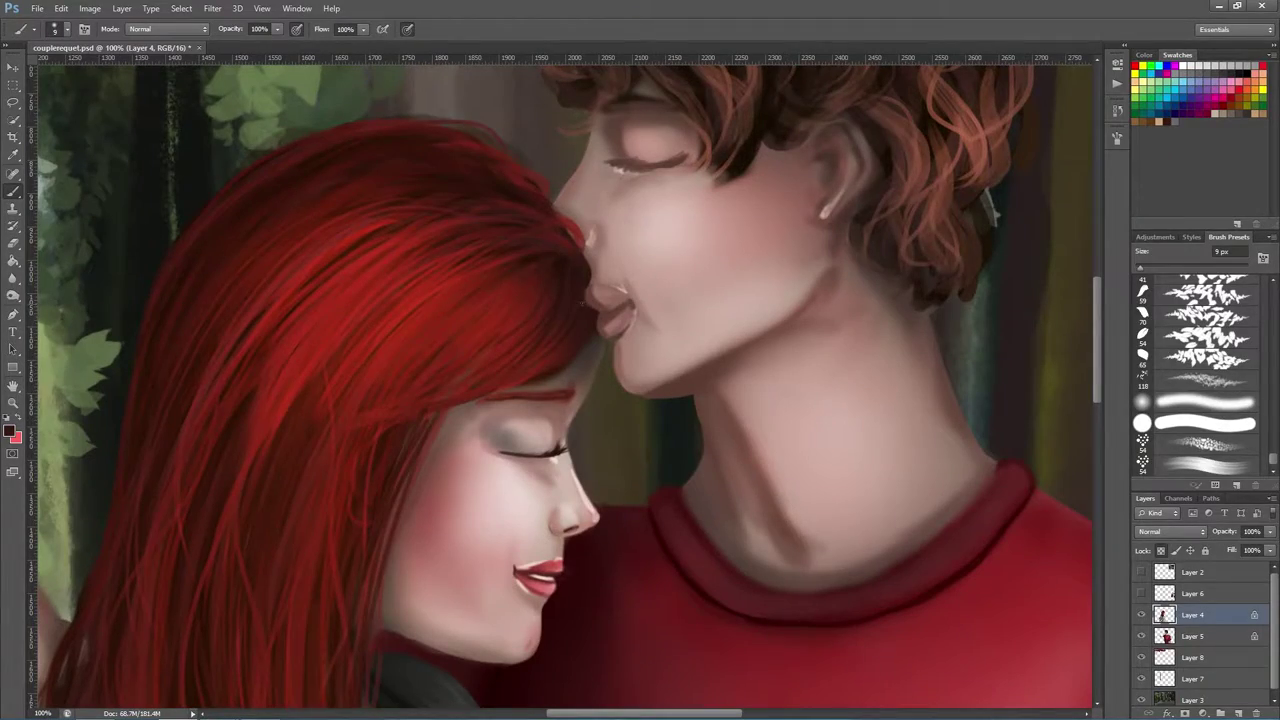
key(bracketright)
key(bracketright)
key(bracketright)
key(bracketright)
key(bracketright)
key(bracketright)
key(bracketright)
key(bracketright)
key(bracketright)
key(bracketright)
key(ctrl+minus)
key(ctrl+minus)
key(ctrl+plus)
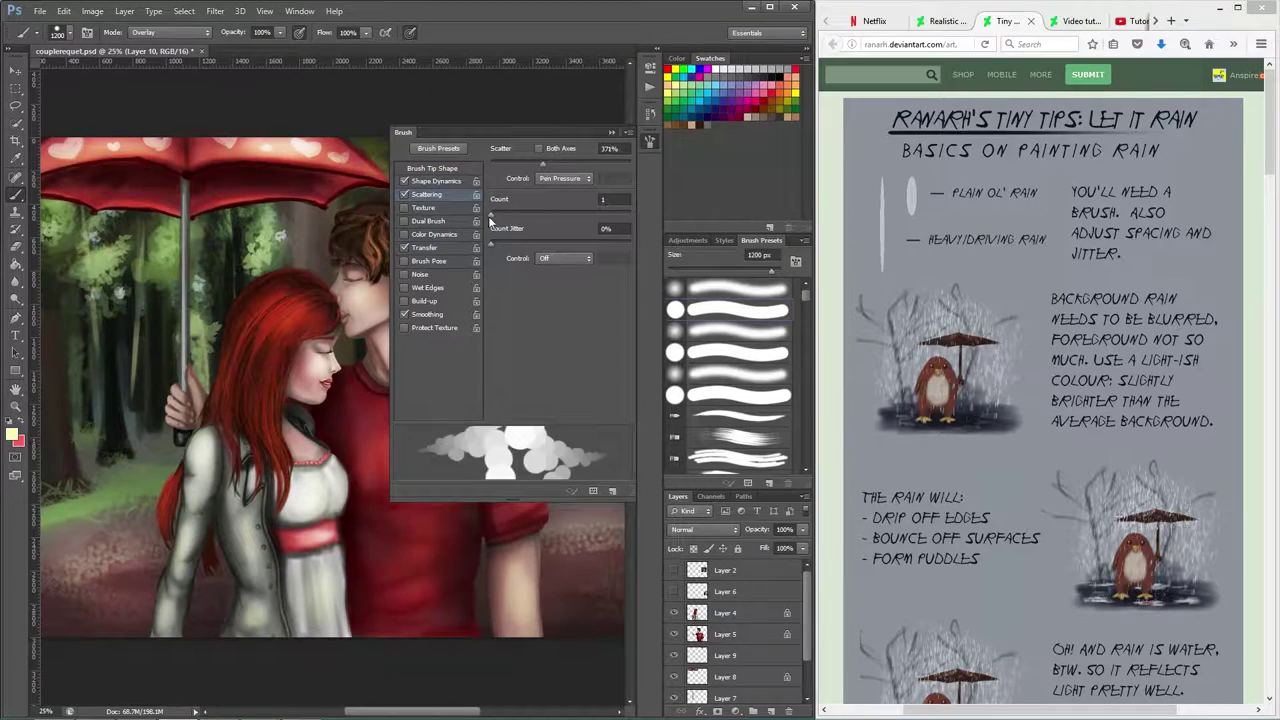
- Flatten the brush tip to 6% roundness and rotate it to a near-vertical rain streak
click(432, 168)
drag(556, 325, 483, 323)
text(6)
drag(622, 308, 603, 334)
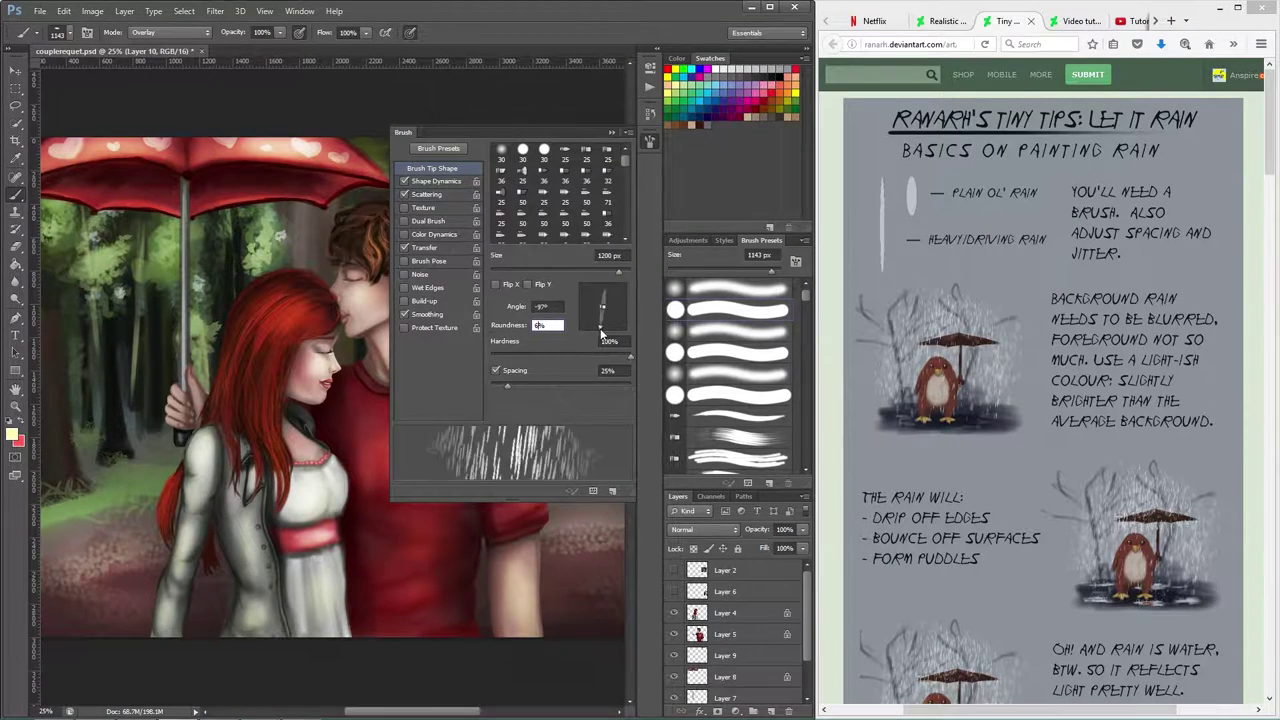
- Set the brush's size jitter to 100%, scatter to 1000% and count to 2 for rain streaks
click(437, 181)
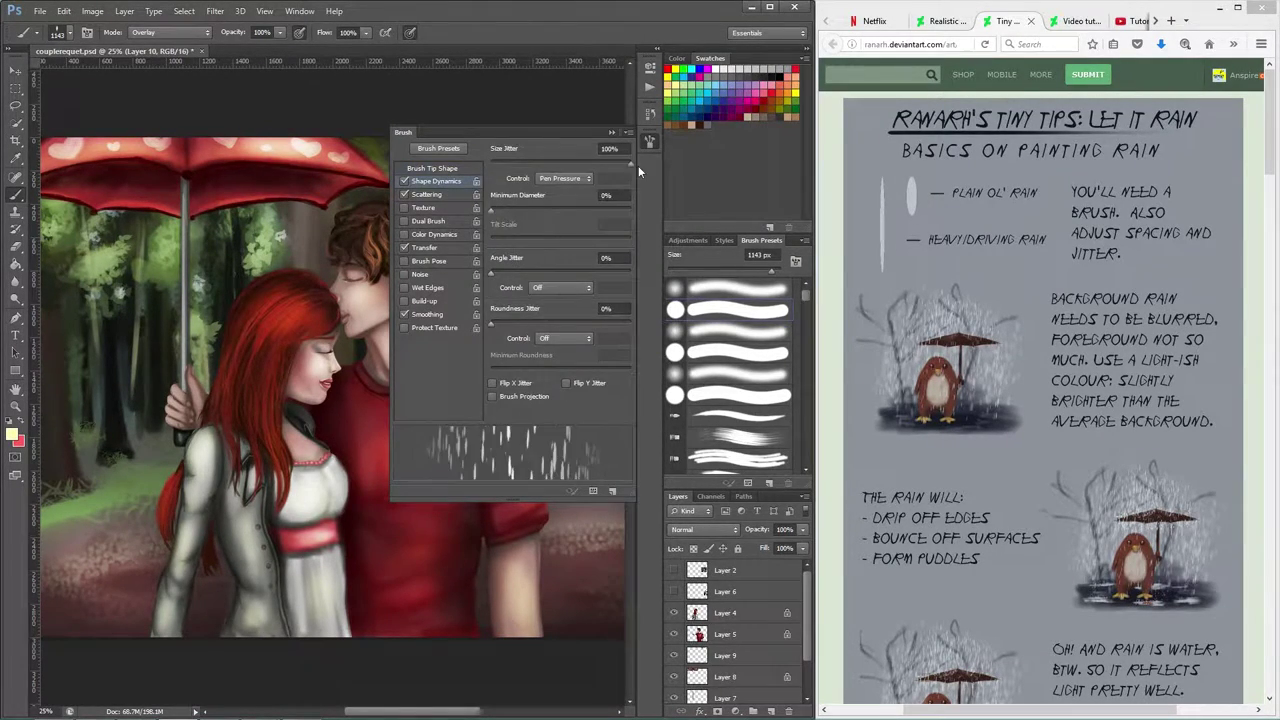
click(431, 197)
mouse_move(492, 213)
mouse_down()
mouse_move(527, 216)
mouse_move(491, 217)
mouse_up()
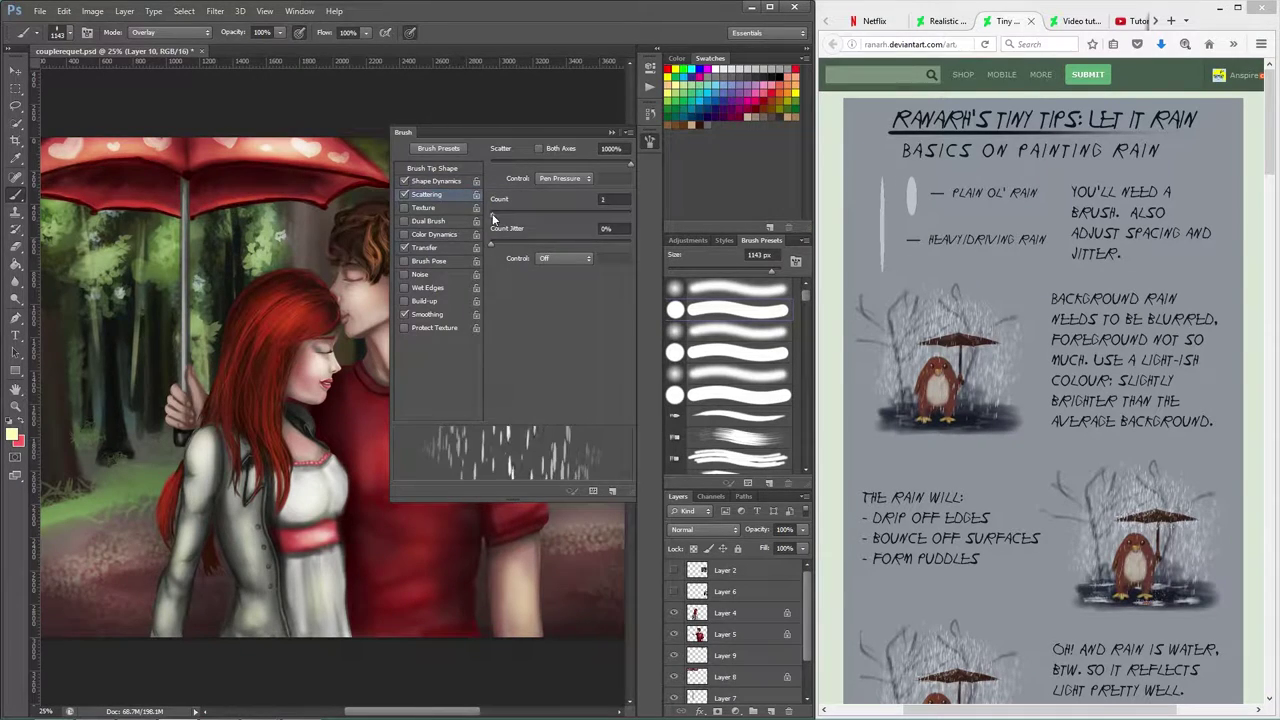
click(612, 132)
- Test a rain stroke down the background beside the man and shrink the brush
mouse_move(583, 199)
mouse_down()
mouse_move(505, 220)
mouse_move(490, 442)
mouse_up()
key(bracketleft)
key(bracketleft)
key(bracketleft)
key(bracketleft)
key(bracketleft)
key(bracketleft)
key(bracketleft)
key(bracketleft)
key(bracketleft)
key(ctrl+z)
key(ctrl+z)
- Paint rain streaks across the forest background and the ground on both sides of the couple
key(ctrl+minus)
key(bracketright)
key(bracketright)
mouse_move(545, 226)
mouse_down()
mouse_move(533, 388)
mouse_move(498, 448)
mouse_move(495, 422)
mouse_up()
mouse_move(530, 240)
mouse_down()
mouse_move(446, 250)
mouse_move(475, 370)
mouse_up()
drag(500, 318, 268, 320)
drag(392, 226, 408, 278)
key(bracketleft)
mouse_move(207, 274)
mouse_down()
mouse_move(190, 385)
mouse_move(140, 405)
mouse_up()
drag(195, 512, 125, 525)
- Add a new layer above Layer 4, enlarge the brush to 700 px and pick white as the paint colour
drag(808, 631, 811, 599)
click(740, 612)
click(771, 711)
key(bracketright)
key(bracketright)
key(bracketright)
key(bracketright)
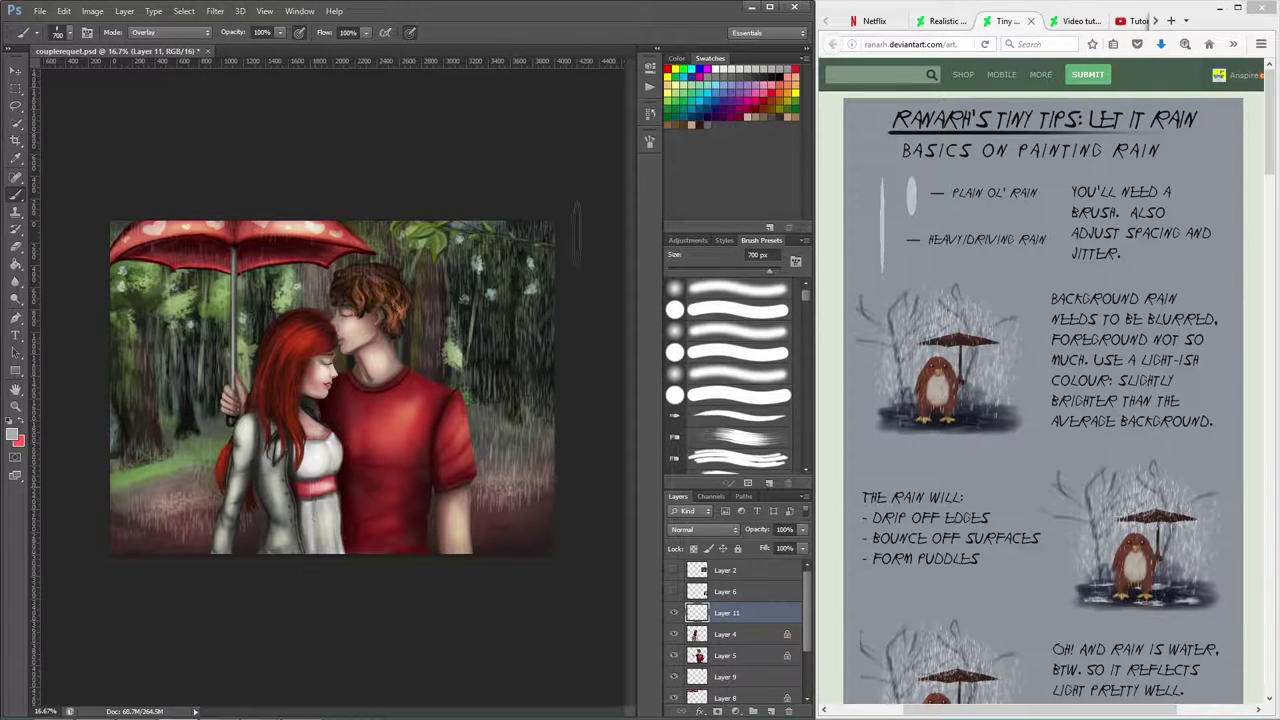
click(738, 68)
- Try white rain strokes over the umbrella and couple with the brush enlarged to 2200 px, and delete that layer
drag(135, 236, 240, 242)
key(bracketright)
key(bracketright)
key(bracketright)
key(bracketright)
key(bracketright)
key(bracketright)
key(bracketright)
key(bracketright)
key(bracketright)
click(330, 400)
key(Delete)
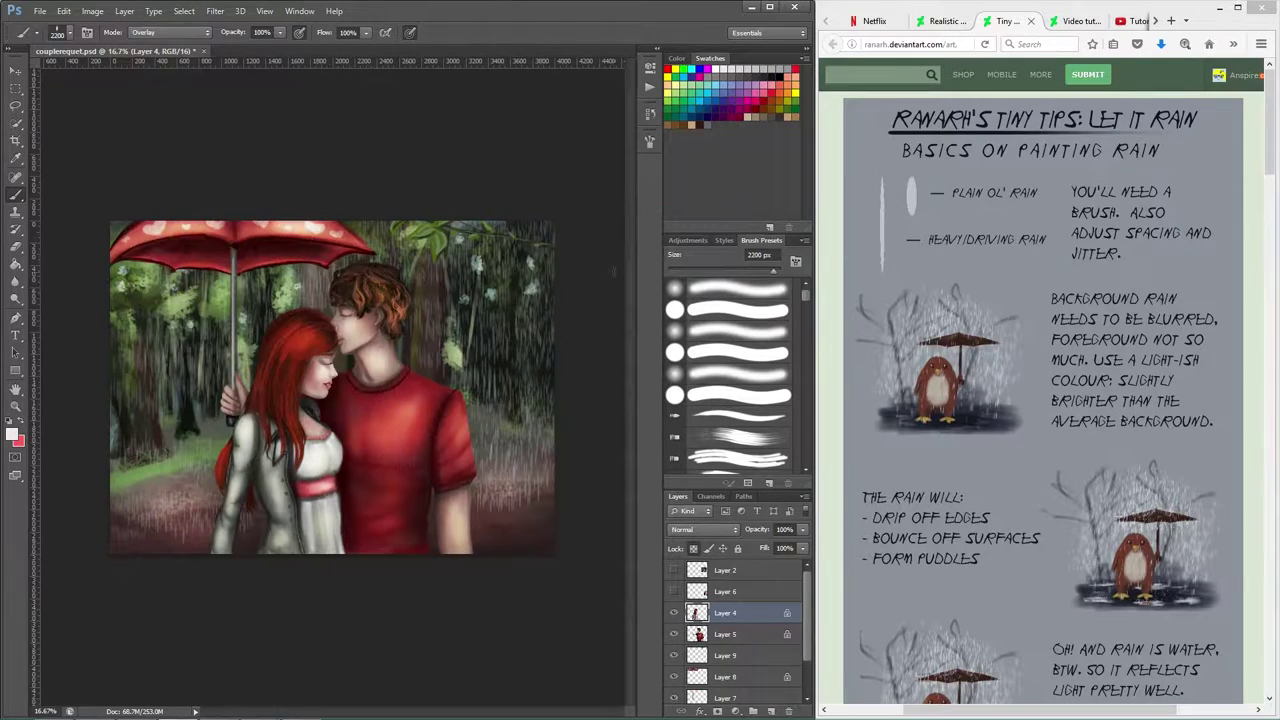
- Add a new layer above Layer 4 and paint white foreground rain over the couple with a brush of about 700 px
click(771, 711)
key(bracketleft)
key(bracketleft)
key(bracketleft)
key(bracketleft)
key(bracketleft)
key(bracketleft)
drag(338, 228, 444, 372)
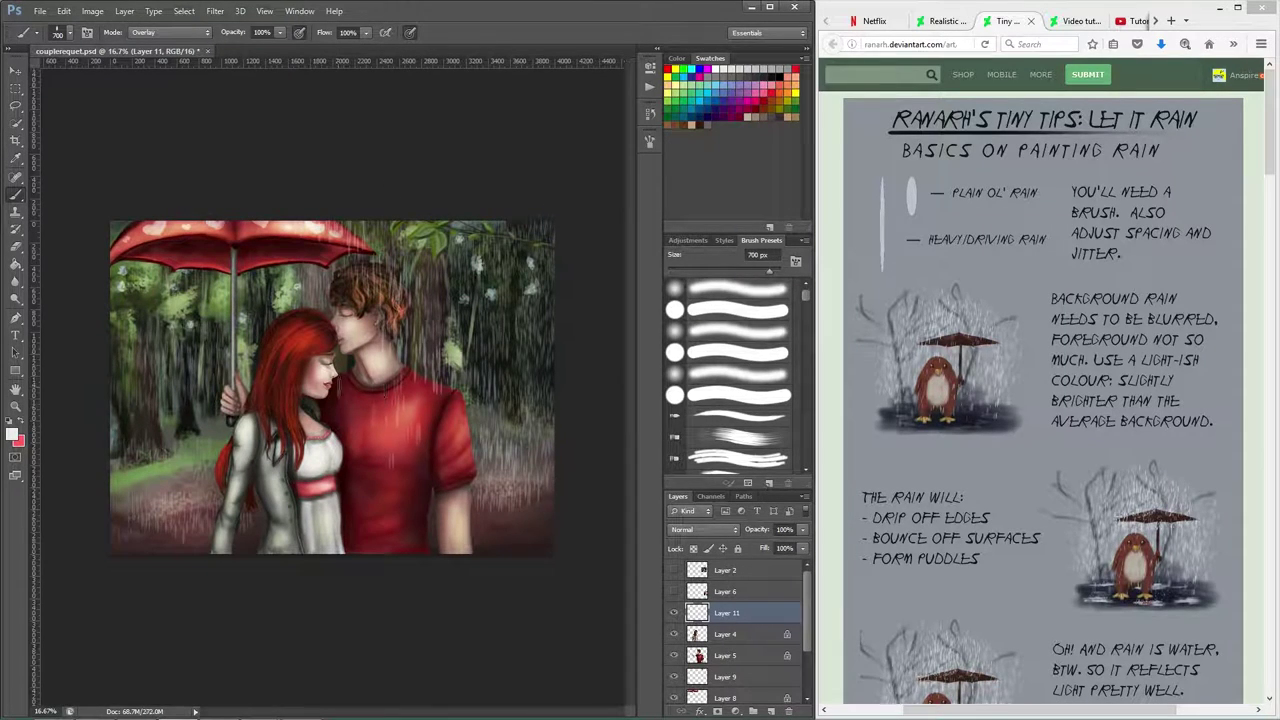
key(bracketright)
key(bracketright)
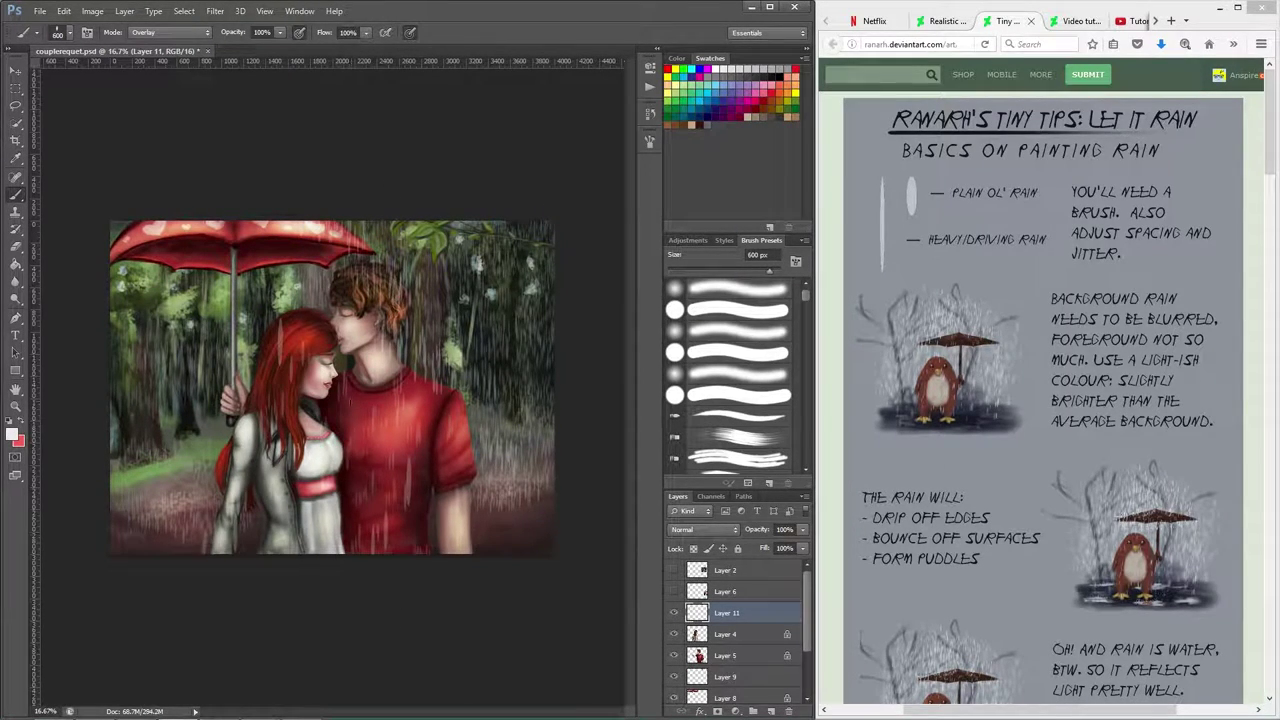
- Dab white raindrop splashes along the man's shoulder and the umbrella with a speckled brush preset at 175 px
scroll(722, 466, down, 10)
key(ctrl+plus)
key(ctrl+plus)
key(bracketleft)
key(bracketleft)
key(bracketleft)
key(bracketleft)
key(bracketleft)
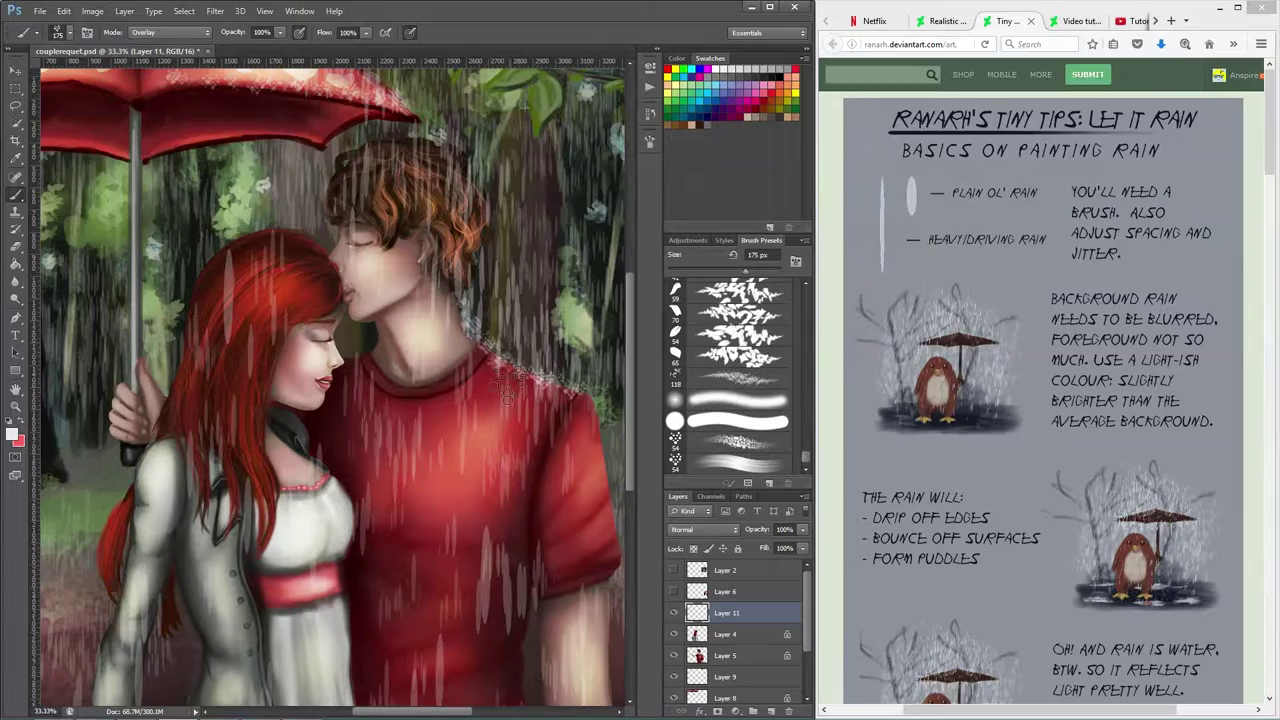
- Add a new layer above Layer 4 and paint brown hair strands and red shirt folds in sampled colours with a 40 px Normal-mode brush
click(769, 711)
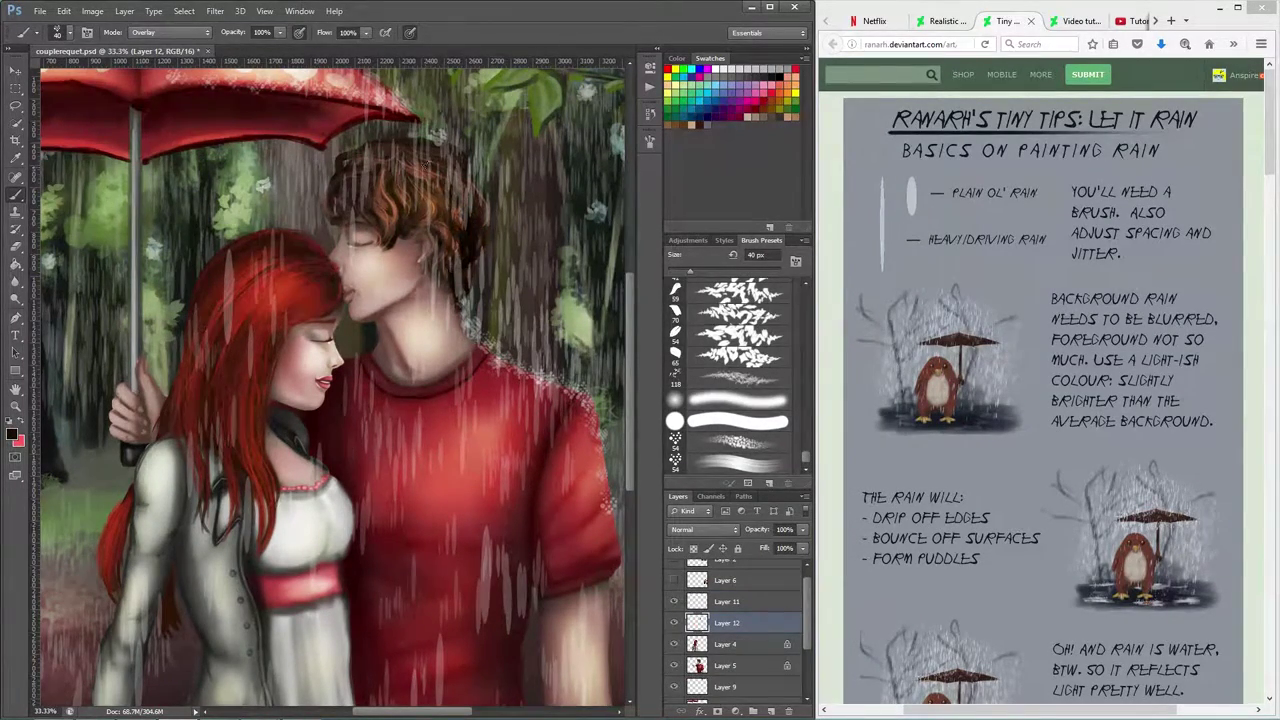
key(shift+alt+n)
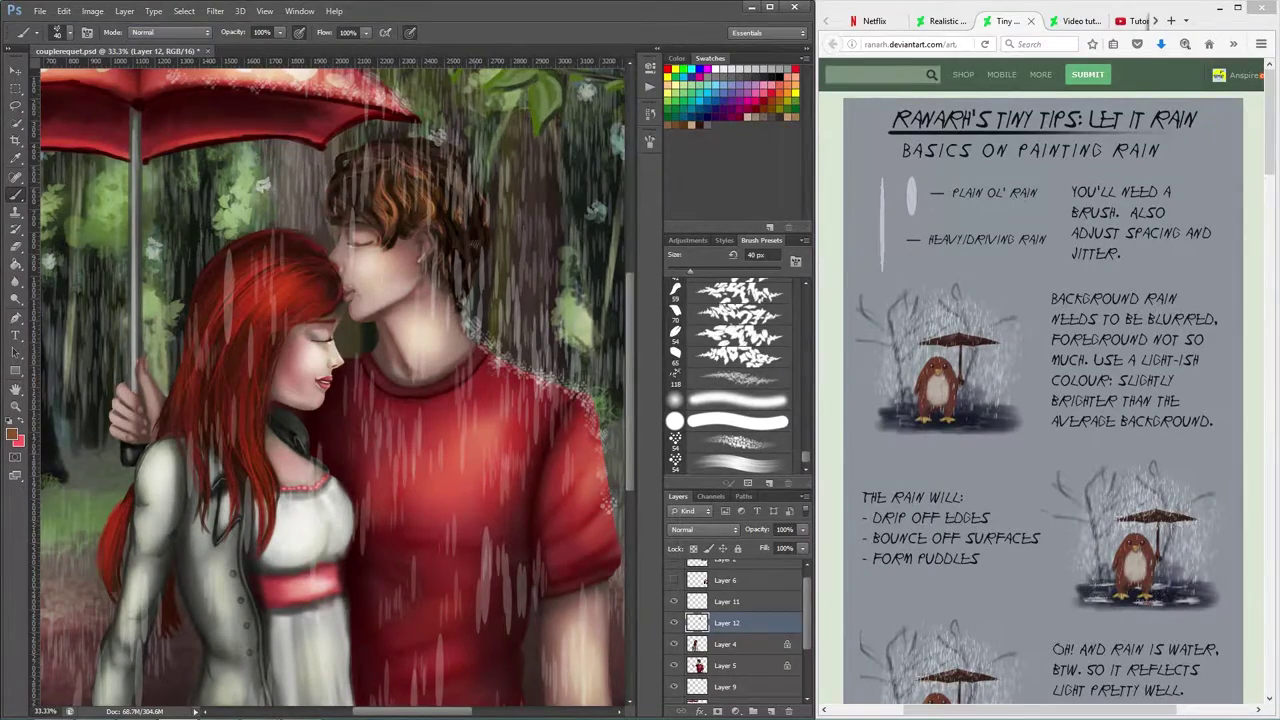
alt+click(450, 230)
alt+click(449, 264)
drag(442, 268, 437, 312)
drag(463, 316, 463, 338)
alt+click(597, 422)
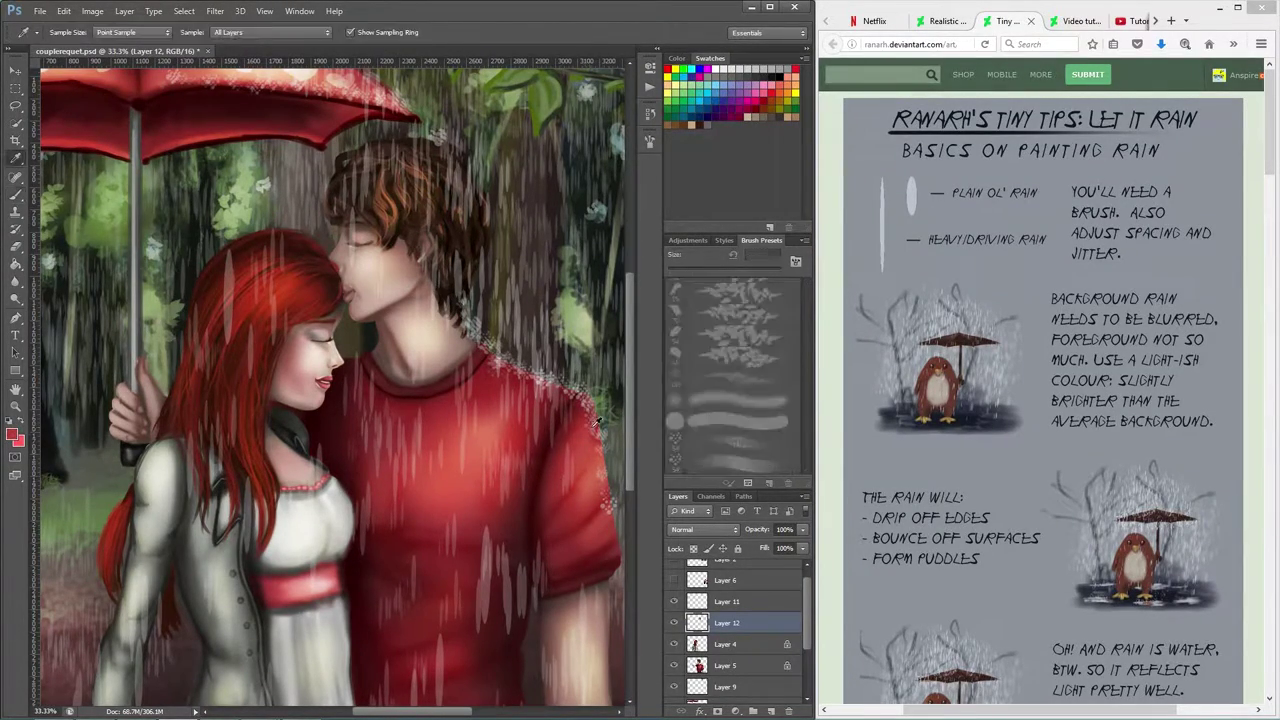
scroll(566, 484, down, 3)
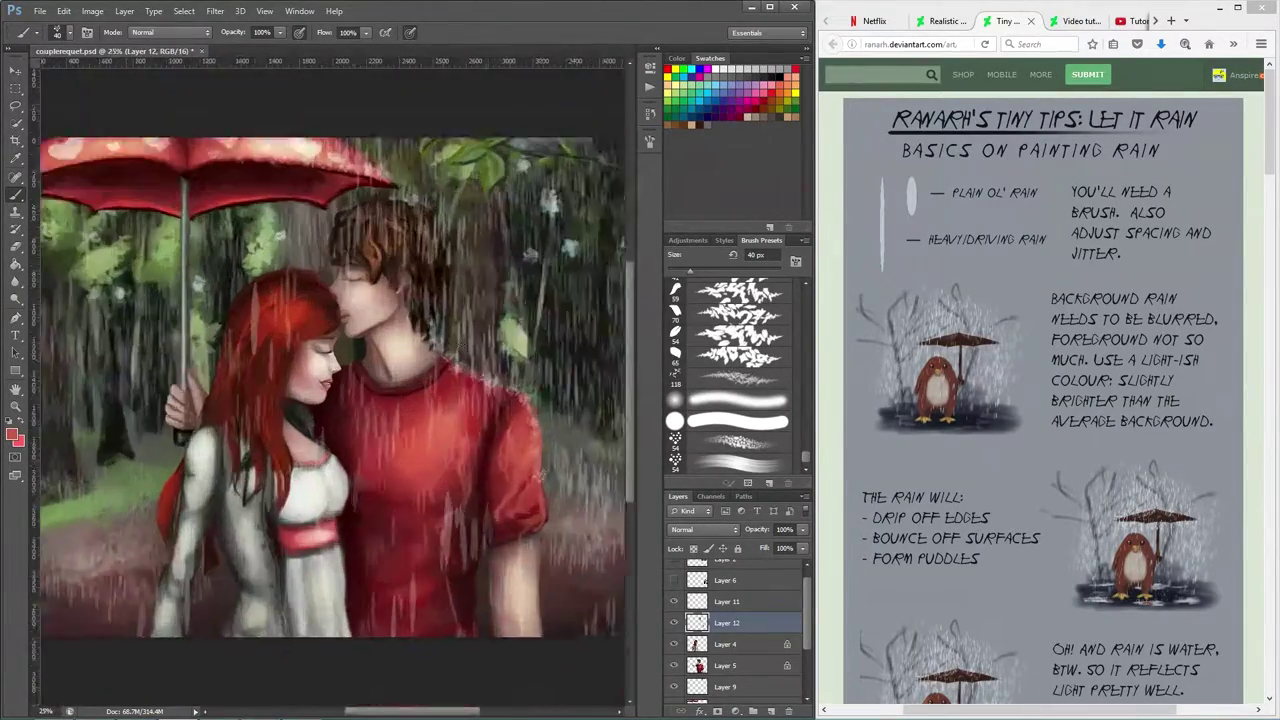
- Paint thin white water highlights along the man's hair, neck and shirt folds with the brush at 15 px
click(735, 63)
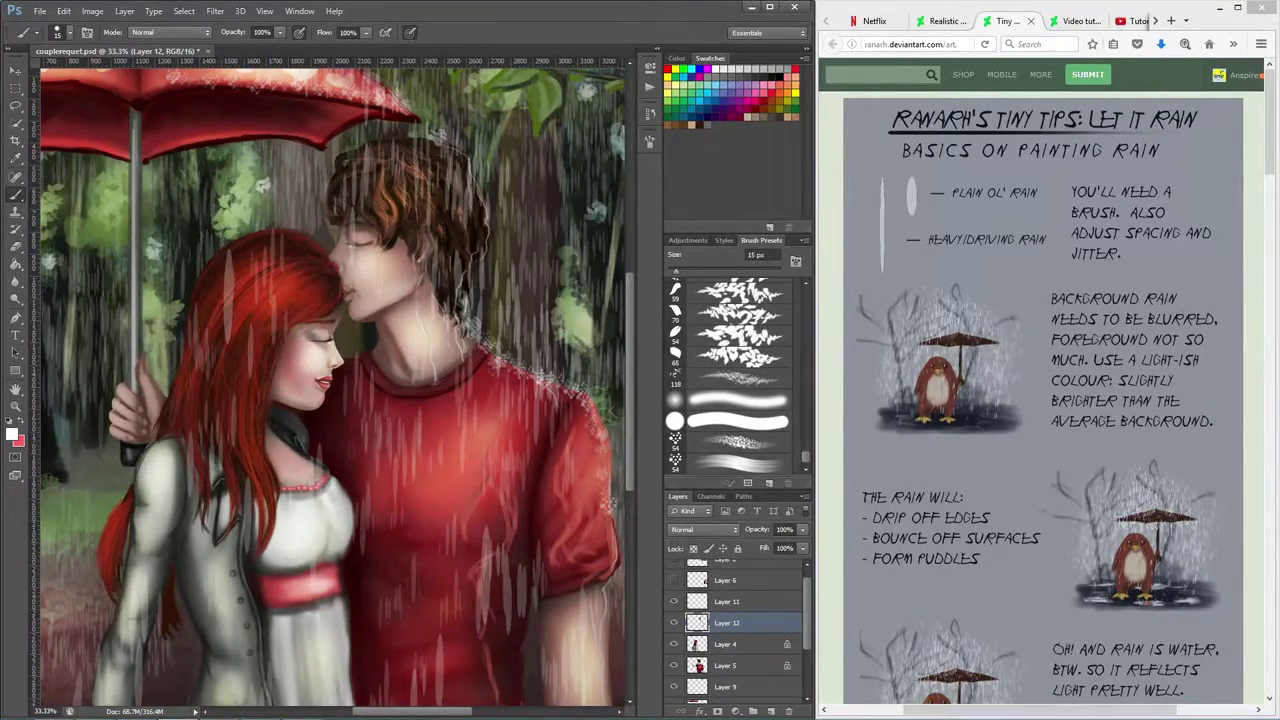
key(ctrl+minus)
key(ctrl+minus)
key(ctrl+plus)
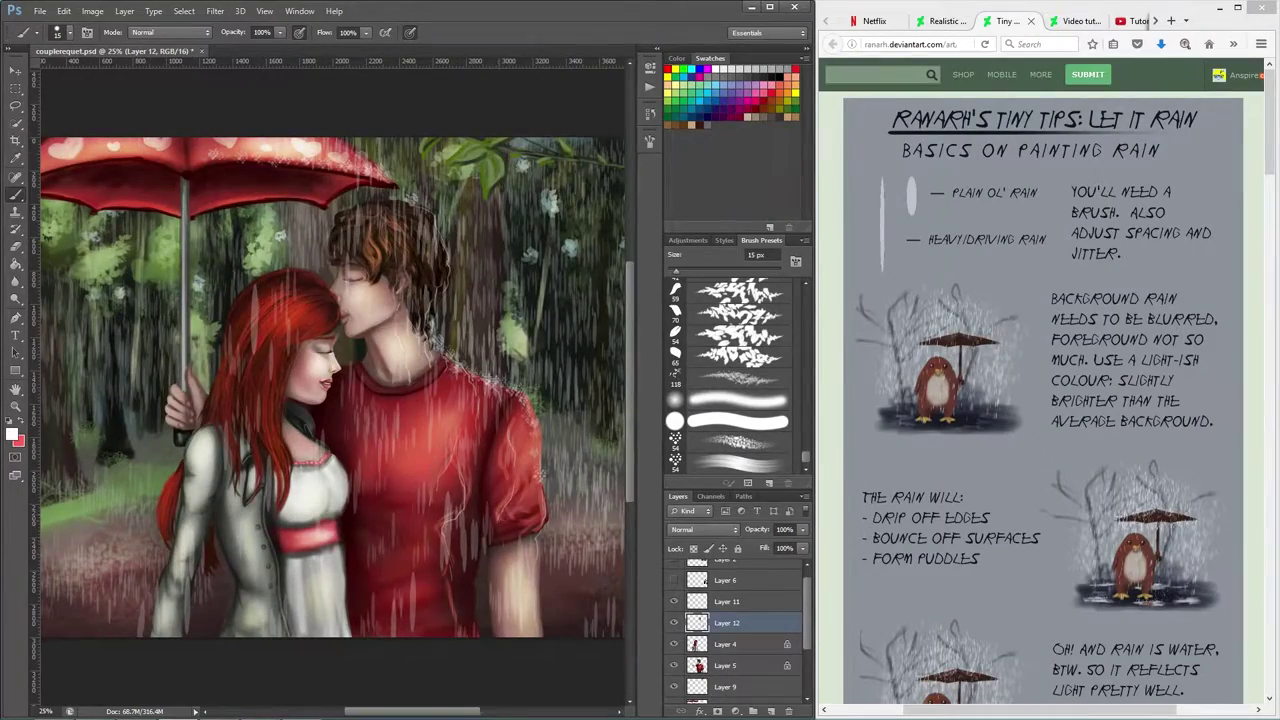
- Set the brush's blending mode to Multiply and choose a grey paint colour
click(12, 434)
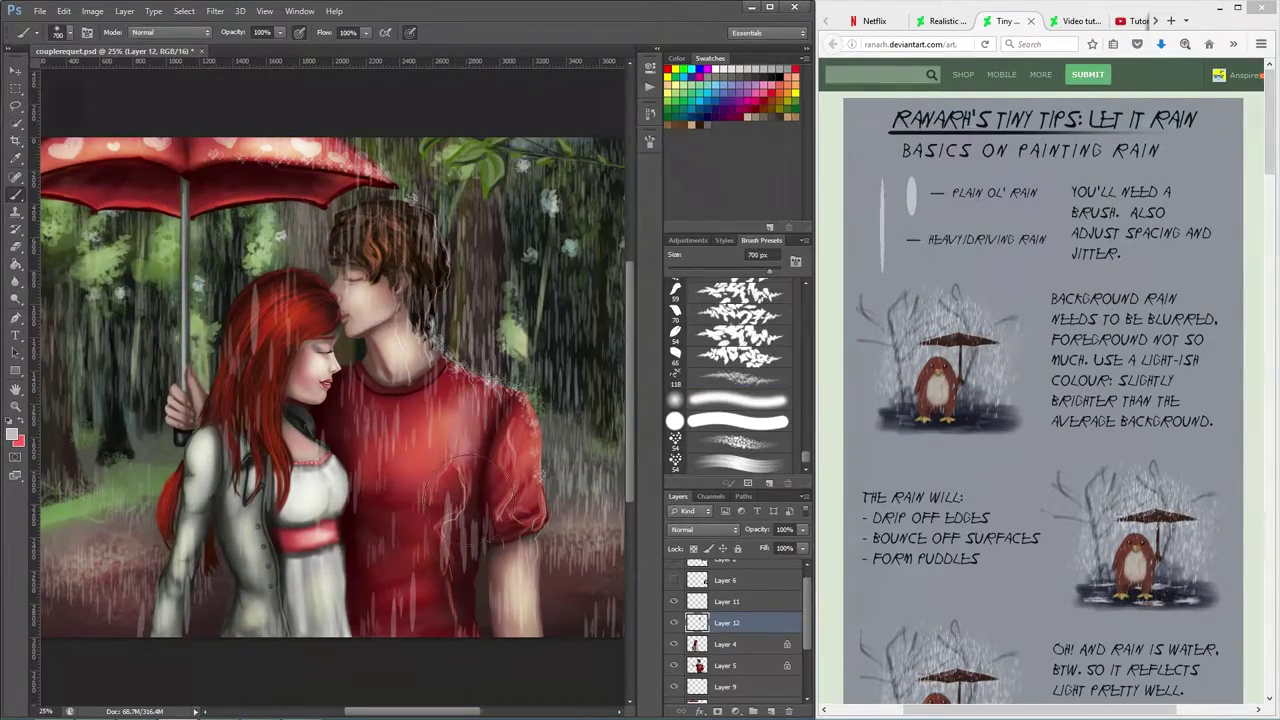
click(170, 33)
scroll(465, 411, down, 1)
click(12, 434)
- Duplicate Layer 5, unlock the copy's transparent pixels and merge Layer 12 down into it
right_click(742, 666)
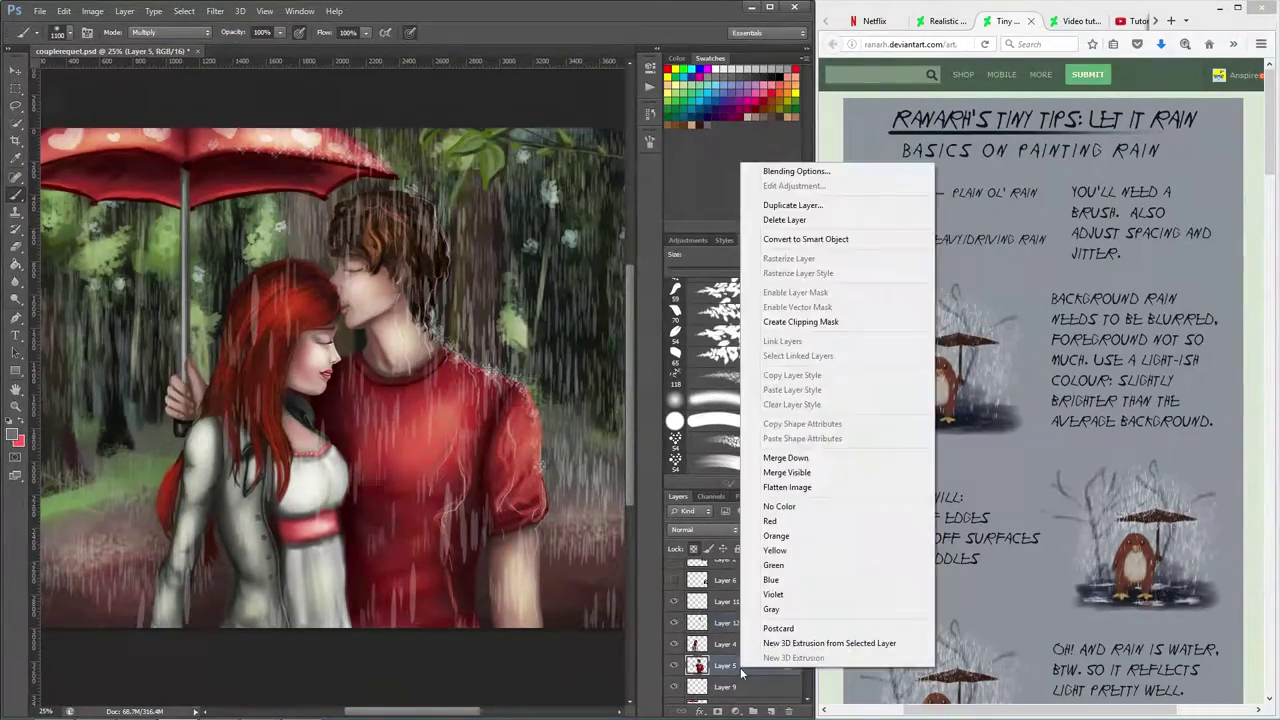
click(790, 206)
click(762, 214)
drag(735, 665, 730, 613)
click(694, 548)
right_click(736, 645)
click(772, 435)
- Pick a light grey and shade the man's sleeve and chest with a large Multiply brush
click(12, 434)
click(460, 212)
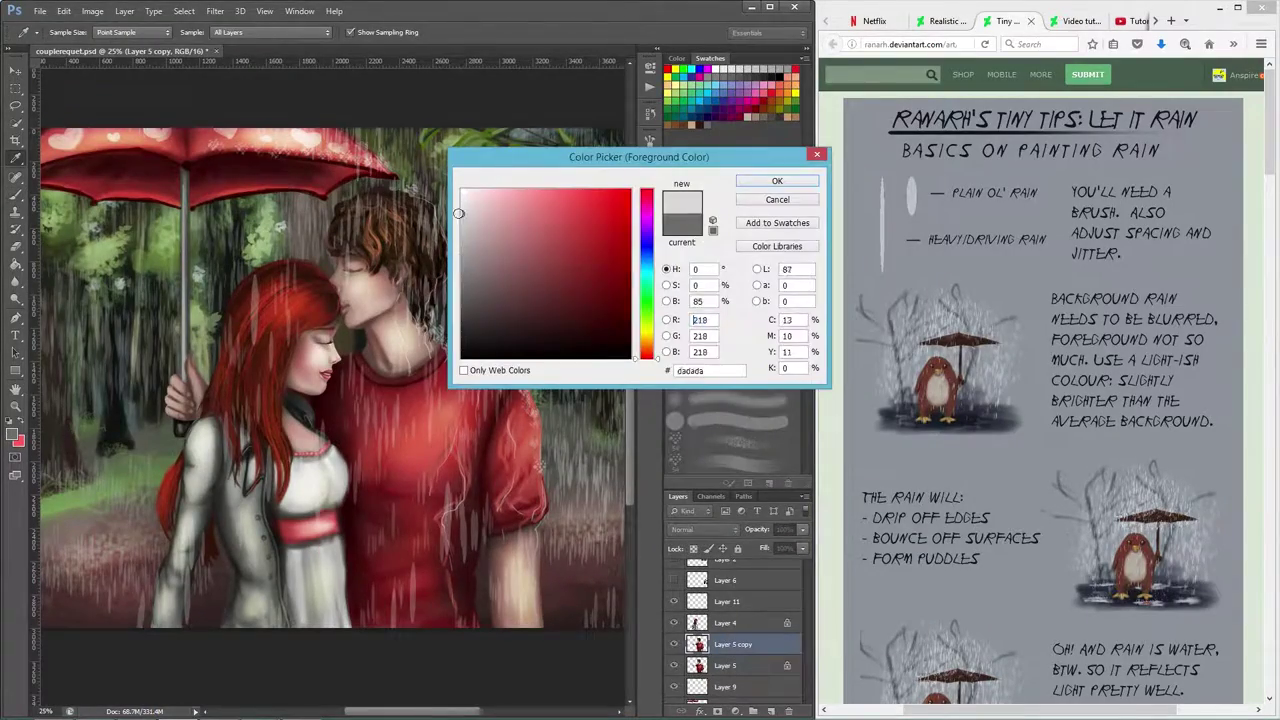
click(459, 230)
click(777, 182)
key(bracketleft)
key(bracketleft)
key(bracketleft)
drag(524, 420, 518, 495)
drag(442, 400, 427, 598)
- Deepen the shadows on the man's sleeve and shirt front with the brush reduced to 250 px
key(bracketleft)
key(bracketleft)
key(bracketleft)
key(bracketleft)
key(bracketleft)
key(bracketleft)
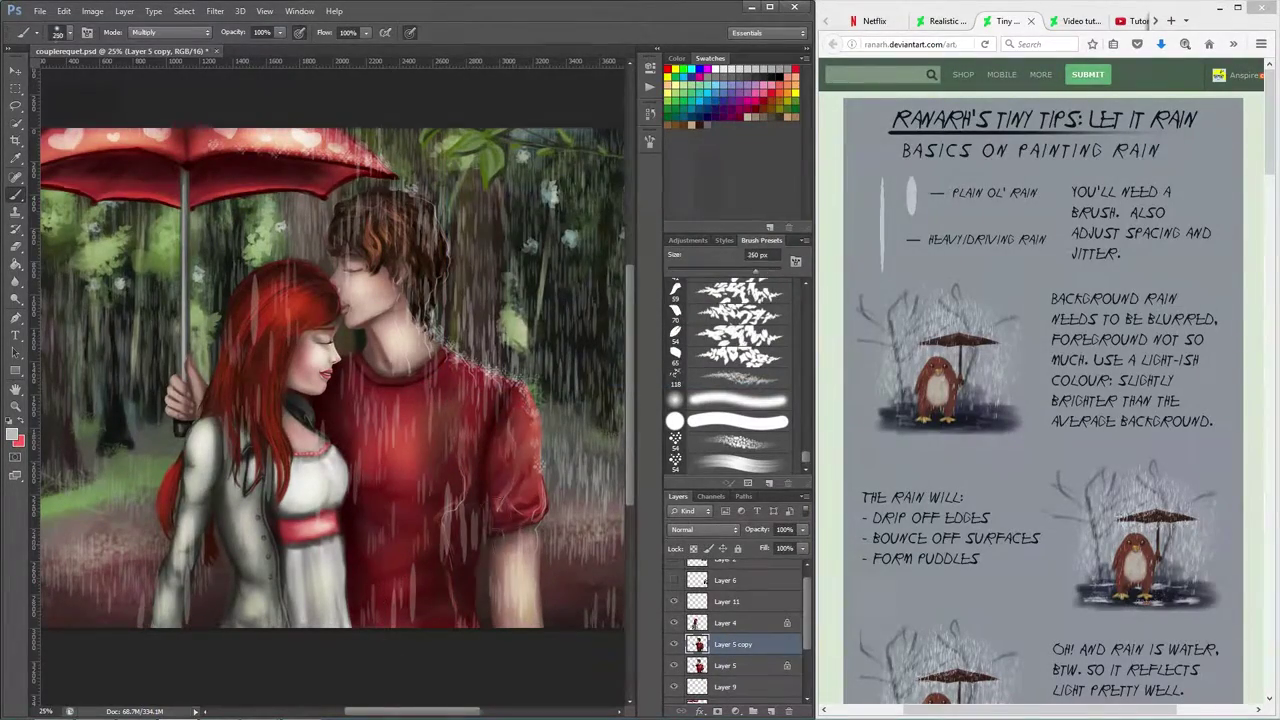
drag(518, 432, 516, 482)
drag(420, 412, 414, 462)
key(ctrl+minus)
key(ctrl+minus)
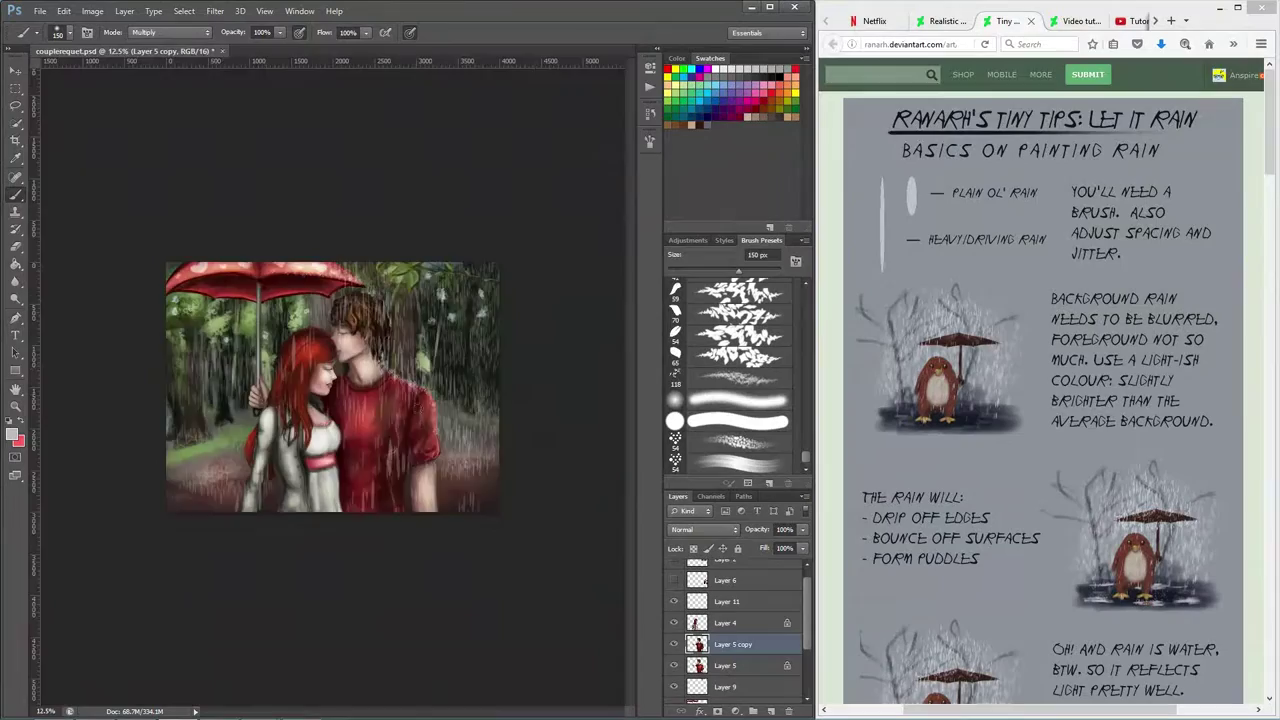
- Paint light puddle strokes on the ground on both sides of the couple with a 45 px brush on Layer 10
key(ctrl+plus)
key(ctrl+plus)
key(ctrl+plus)
key(ctrl+minus)
key(ctrl+minus)
click(740, 601)
scroll(780, 330, up, 5)
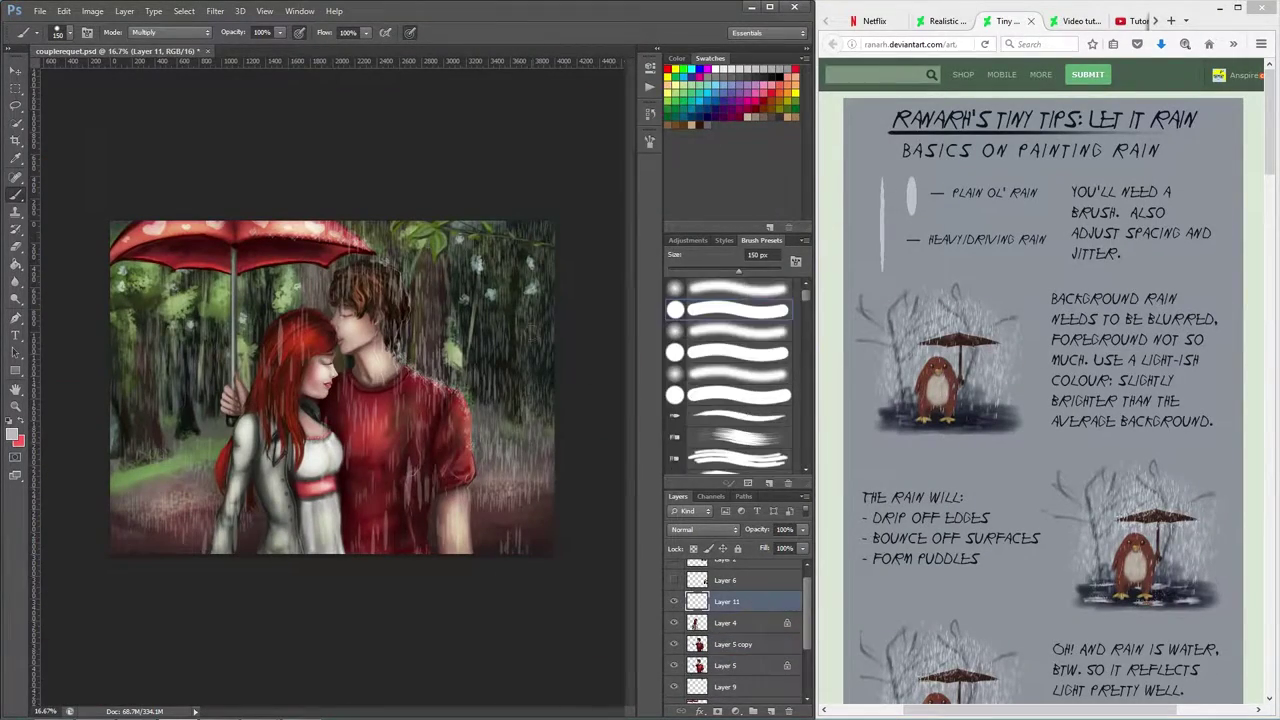
key(ctrl+plus)
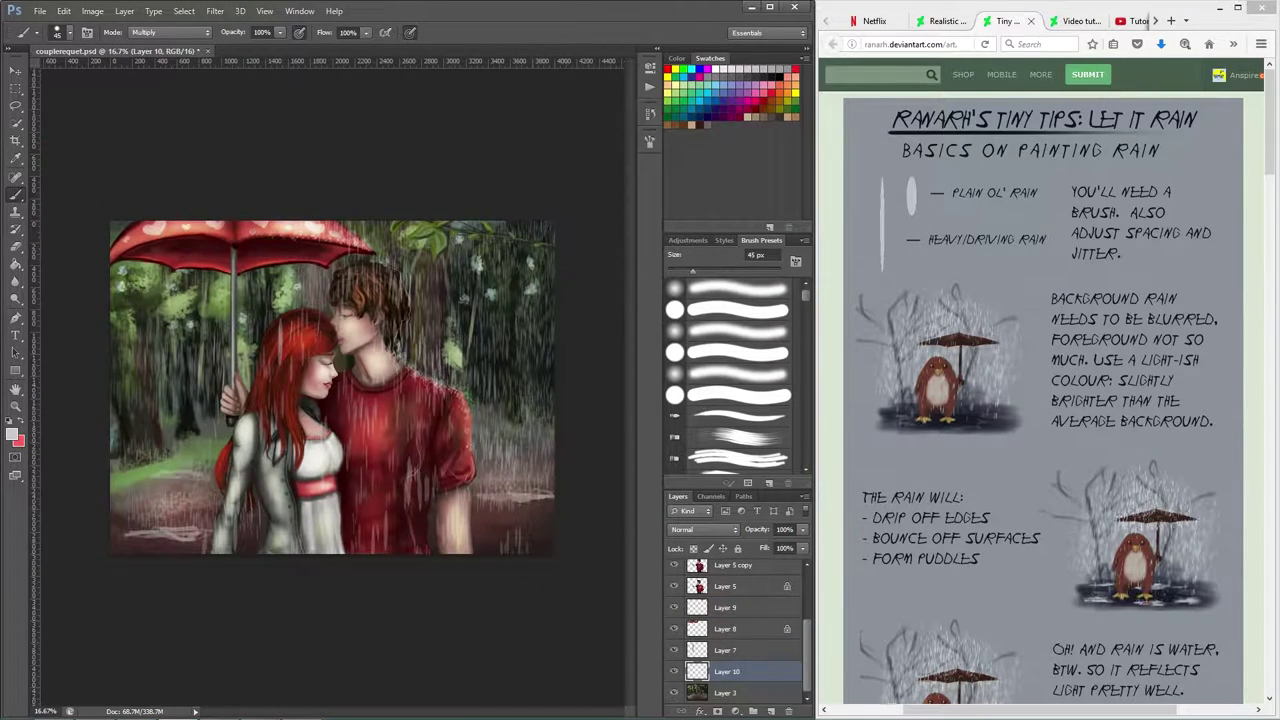
- Add a new layer above Layer 9 and paint white water drips on the umbrella and leaves with a brush of about 30 px
click(745, 608)
click(771, 711)
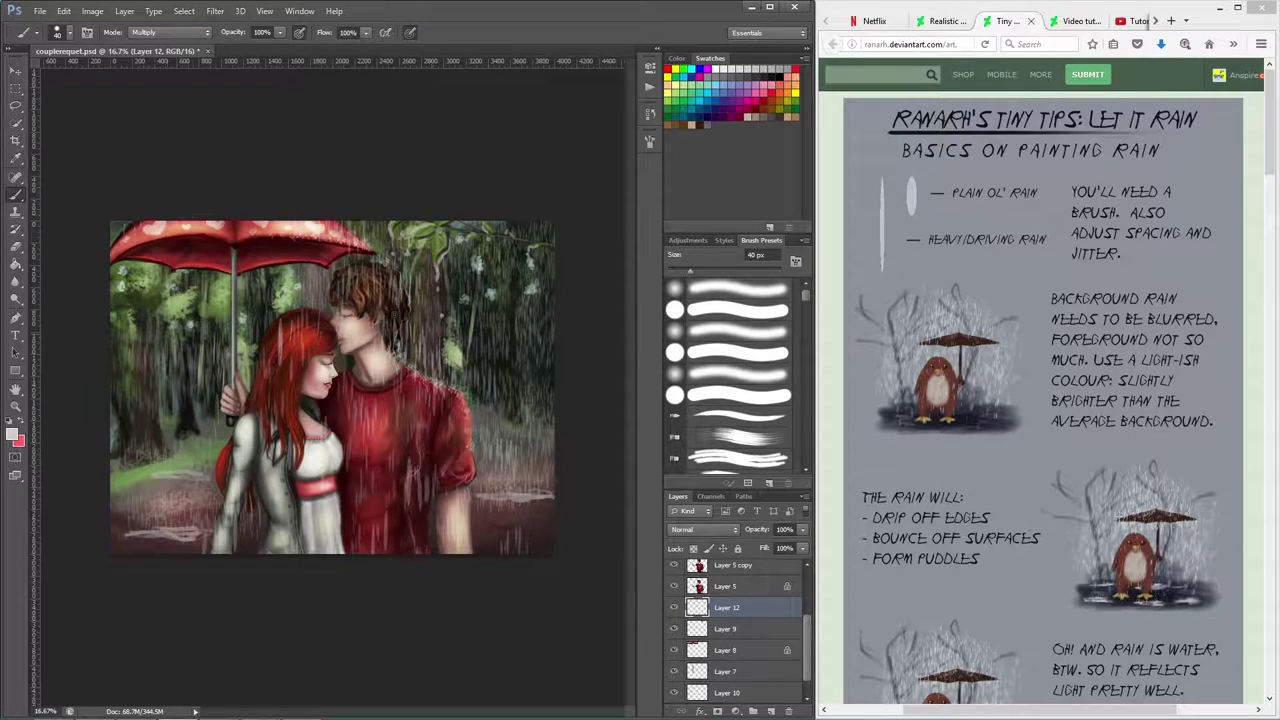
drag(805, 296, 805, 457)
click(738, 463)
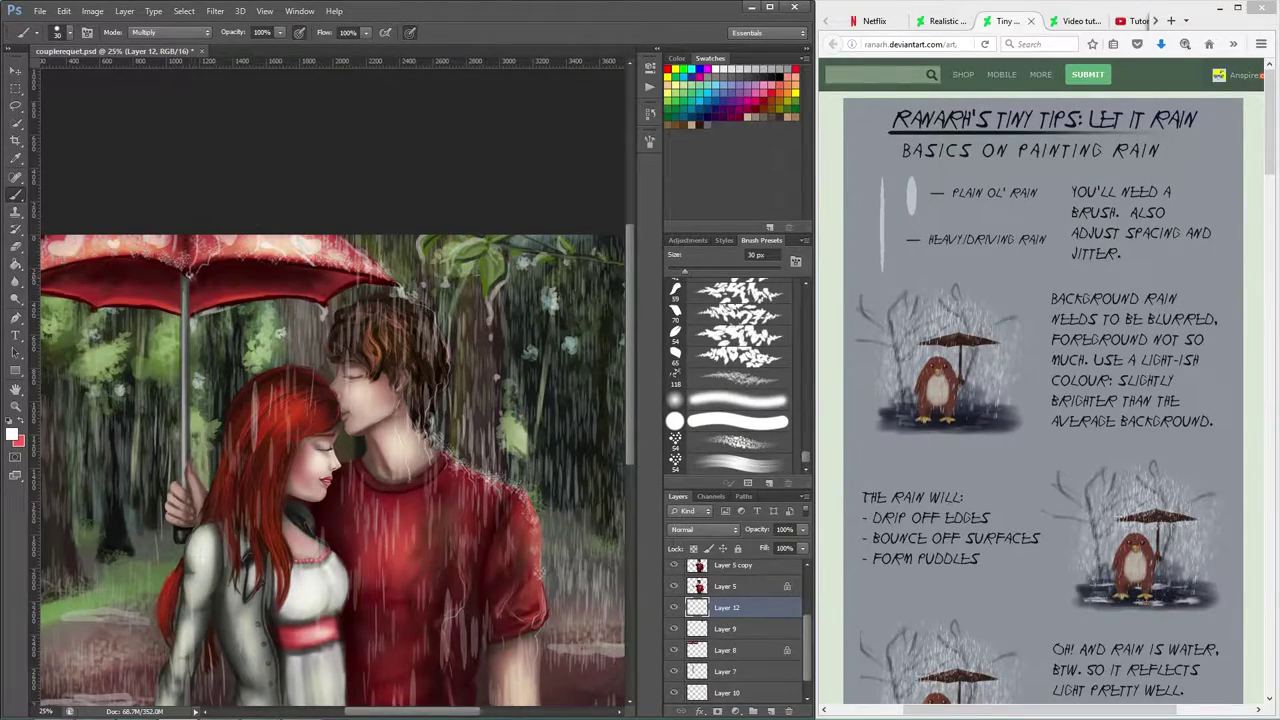
key(ctrl+minus)
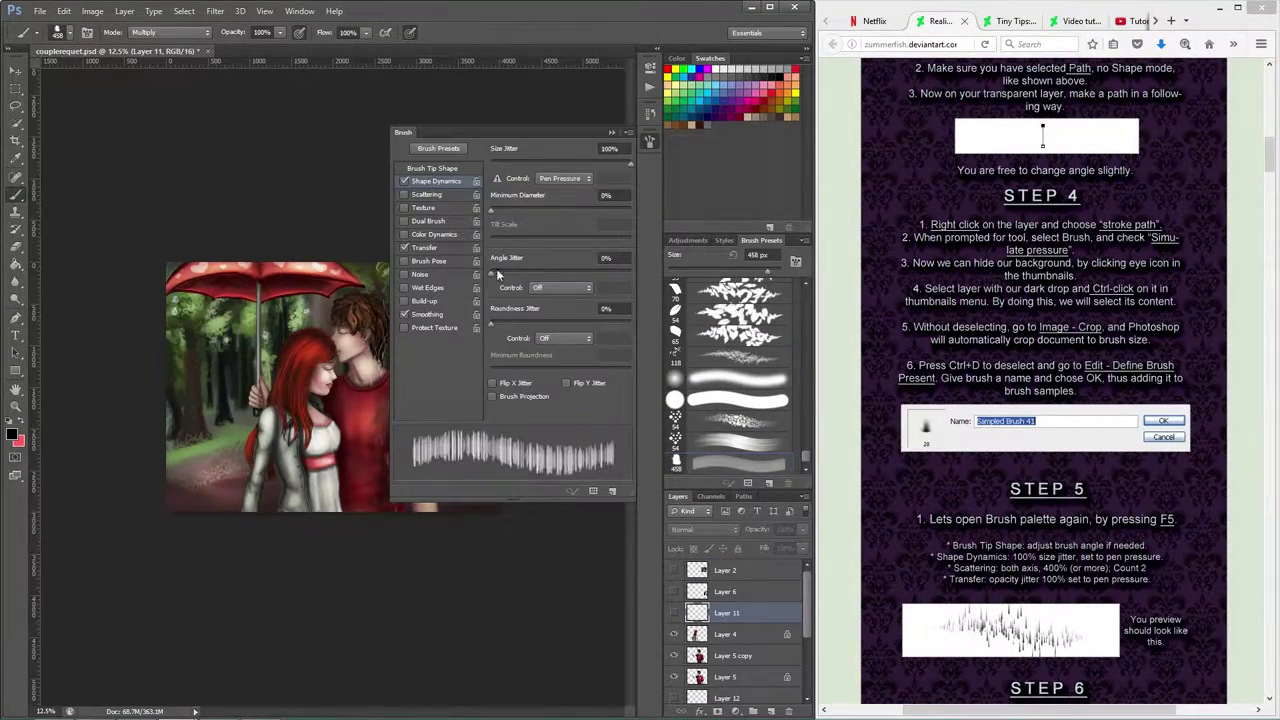
- Configure the custom rain brush with pen-pressure size jitter and scattering on both axes with a count of 2
click(427, 195)
drag(491, 165, 614, 175)
click(425, 248)
click(432, 168)
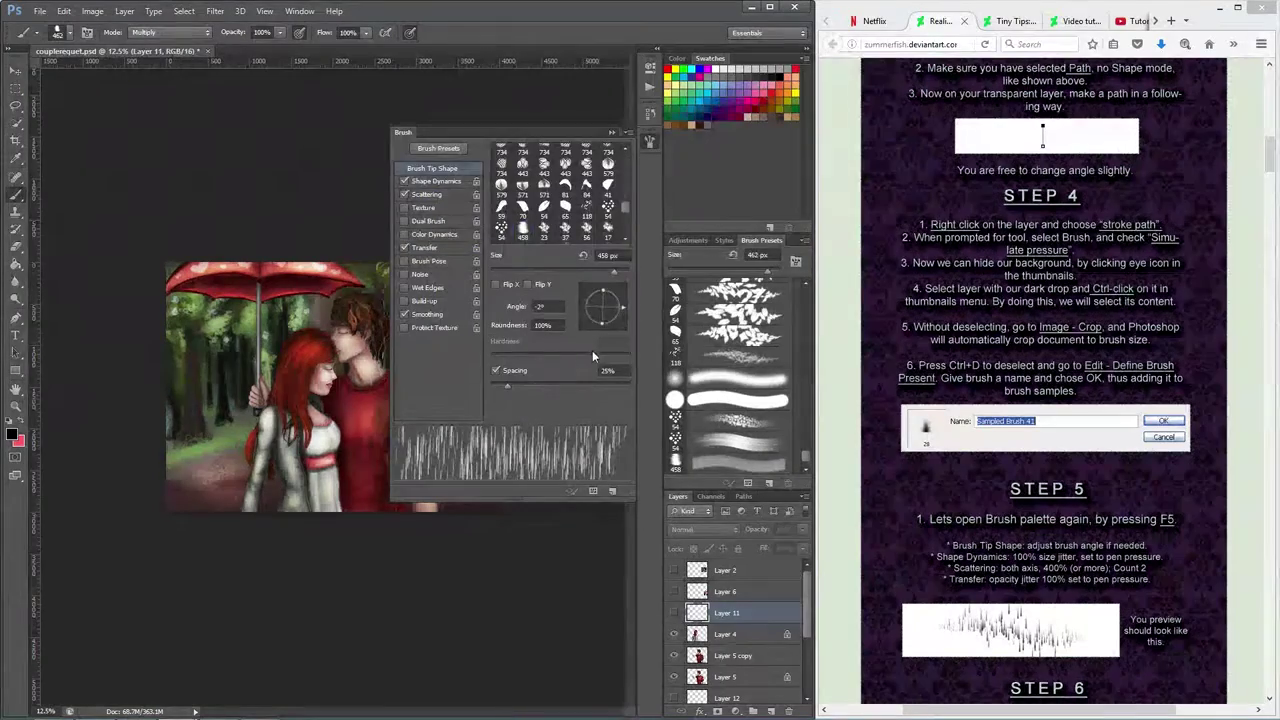
click(436, 181)
drag(491, 164, 614, 166)
click(427, 195)
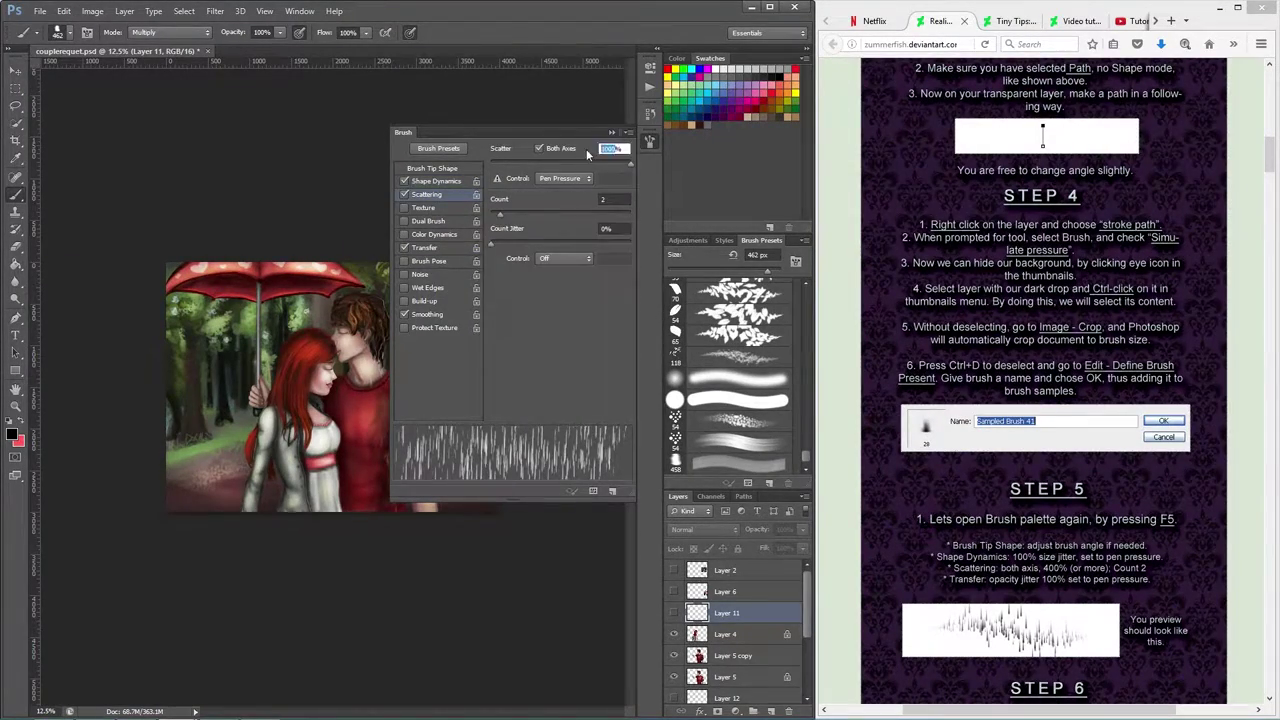
- Follow step 6 of the rain tutorial and paint light rain streaks over the background on Layer 13 with the brush at 600 px
click(1040, 380)
scroll(1040, 380, down, 8)
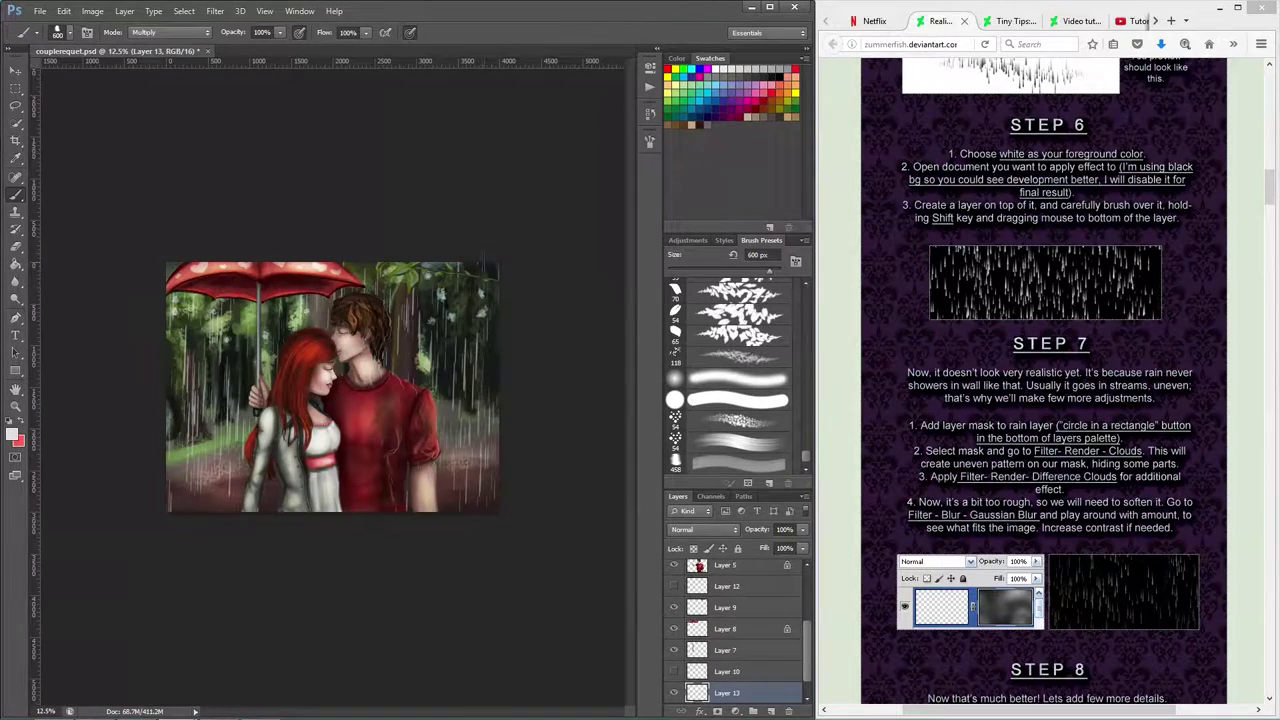
drag(490, 264, 538, 382)
- Add a layer mask to Layer 13 and render Clouds and Difference Clouds on it
click(717, 711)
click(215, 11)
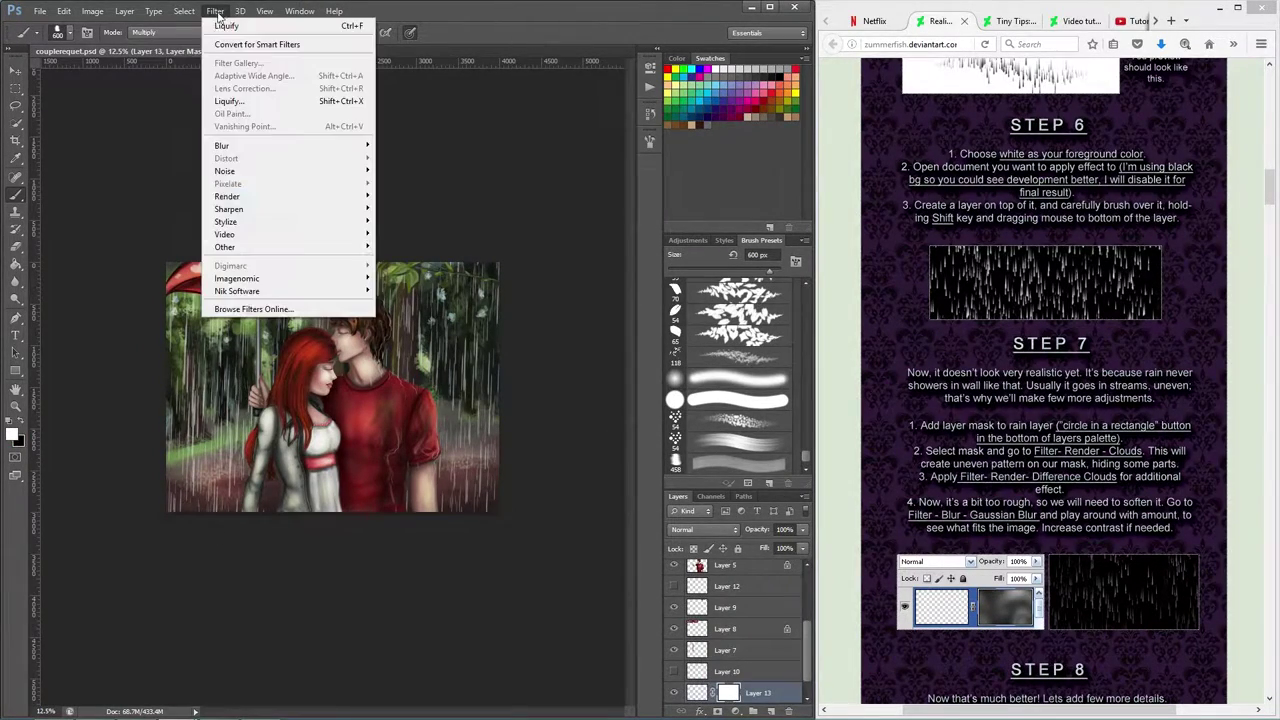
mouse_move(235, 196)
click(438, 196)
click(215, 11)
click(420, 208)
- Soften the Layer 13 mask with a Gaussian Blur of 1.0 pixels and read the tutorial through to its result
click(215, 11)
click(508, 245)
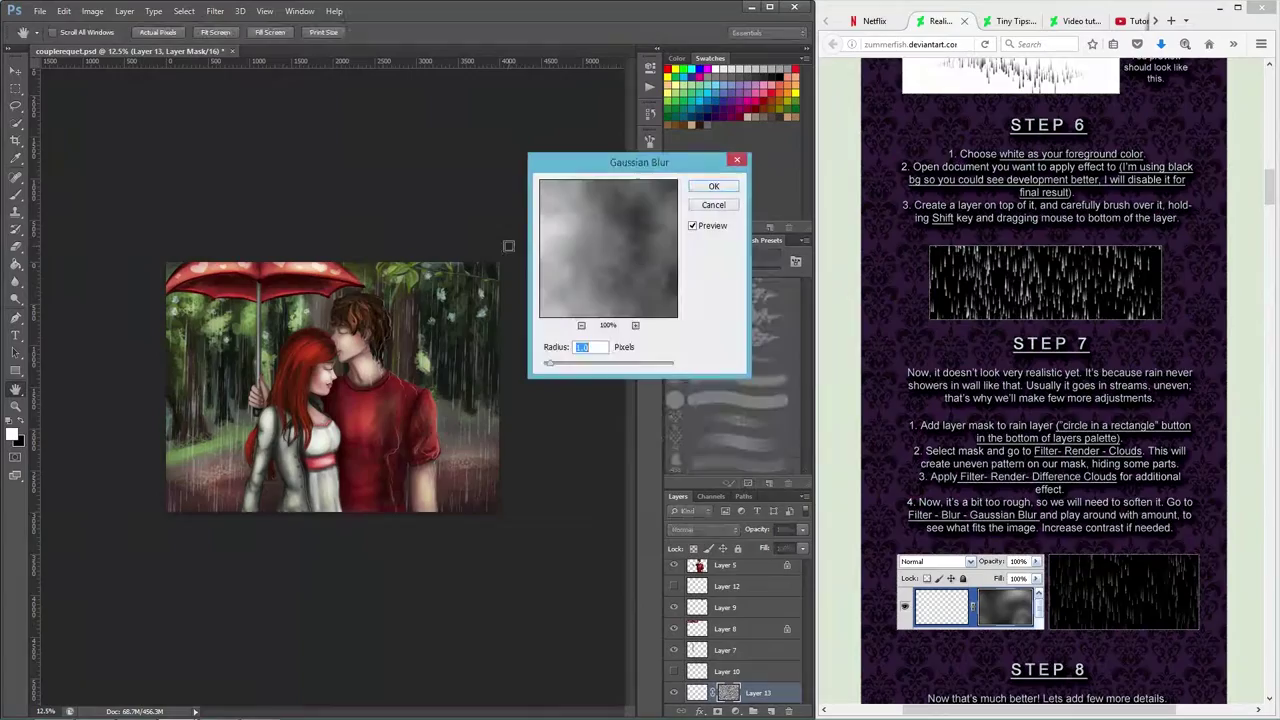
click(714, 186)
scroll(1146, 463, down, 20)
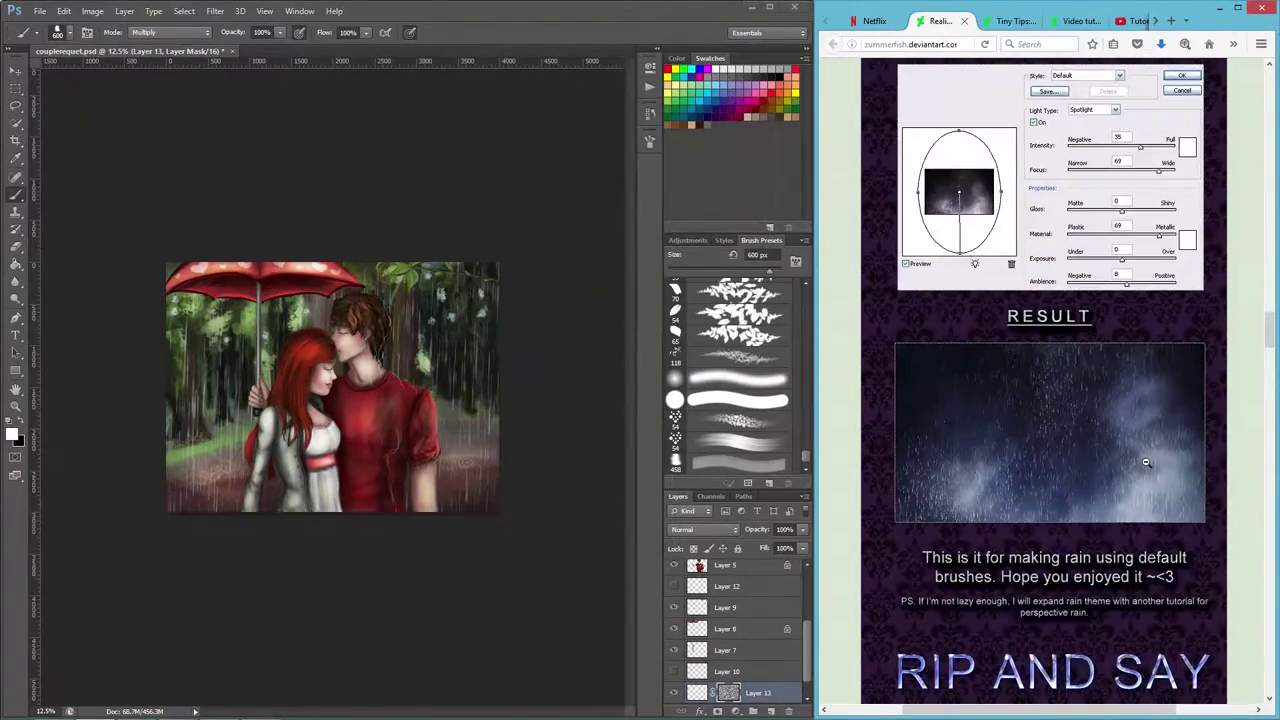
- Show the water drips on Layer 12 and add a new layer above Layer 11
click(674, 586)
scroll(676, 588, up, 3)
click(674, 586)
click(674, 586)
click(728, 586)
click(771, 711)
key(ctrl+plus)
key(ctrl+plus)
- Dab light raindrop splashes along the umbrella's edges with the 118 px speckled brush preset, reduced to 100 px
click(740, 357)
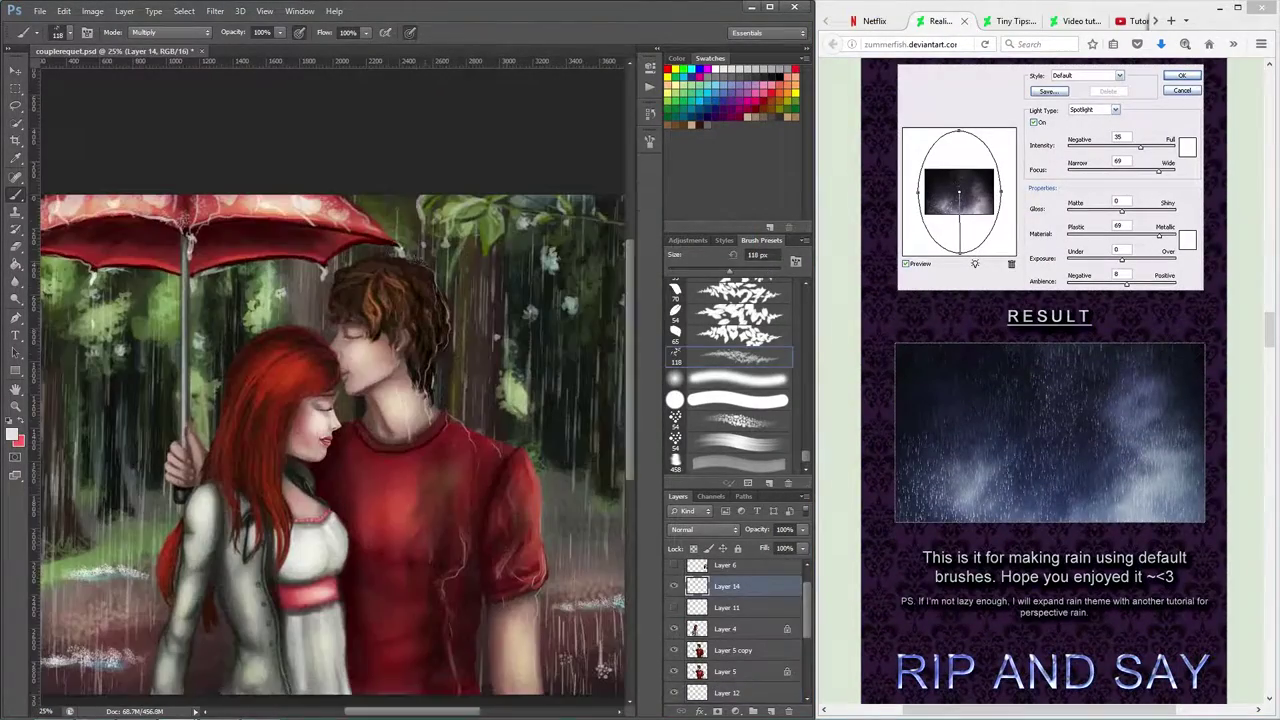
drag(335, 198, 394, 238)
drag(412, 711, 384, 711)
drag(150, 200, 119, 222)
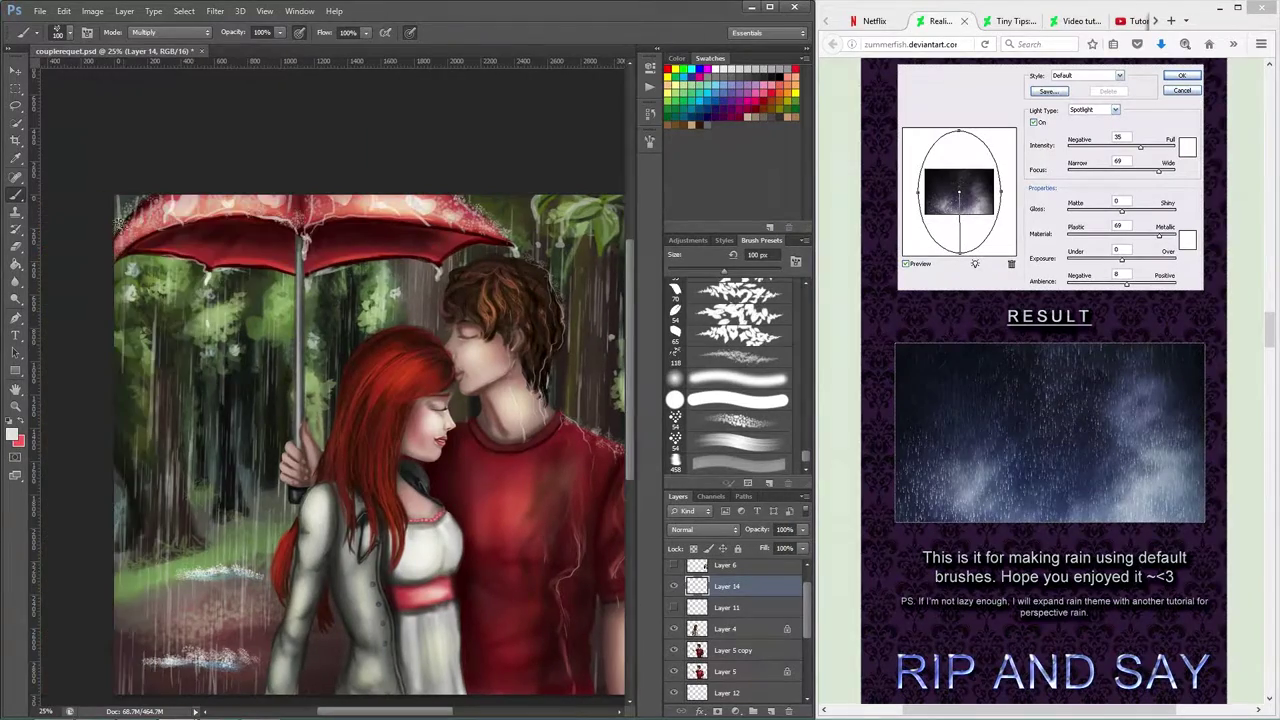
key(ctrl+minus)
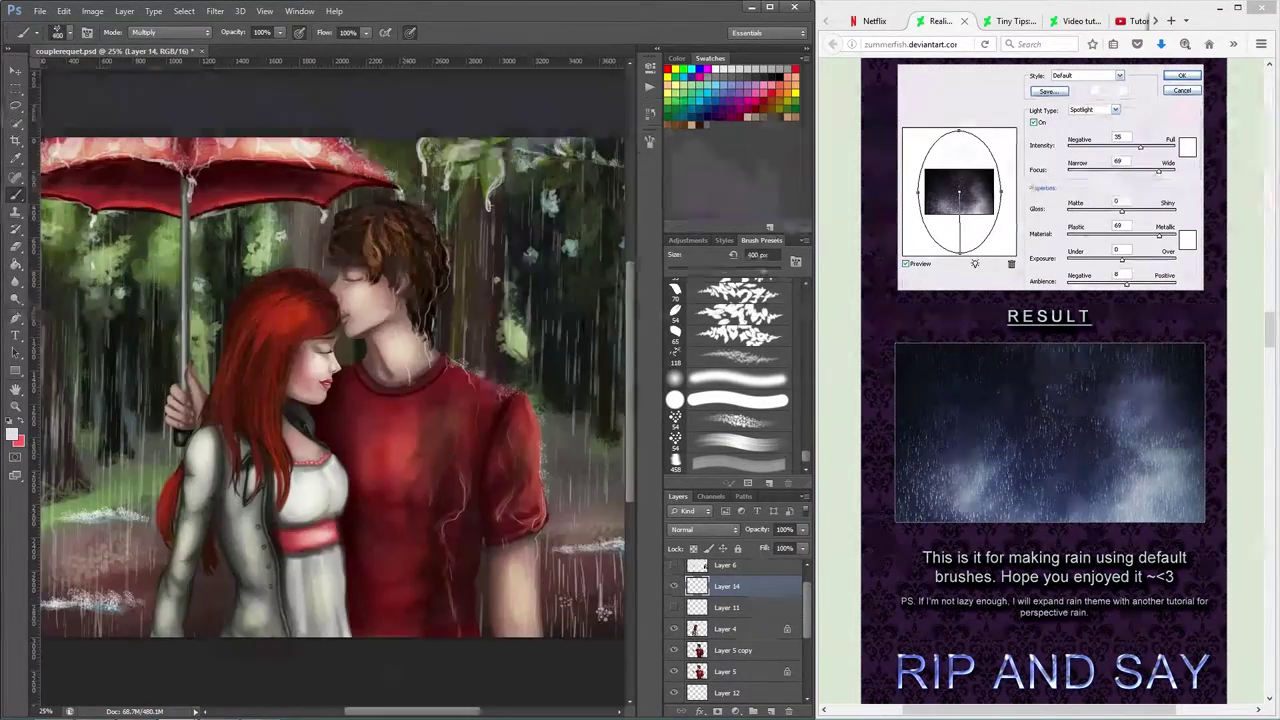
key(ctrl+minus)
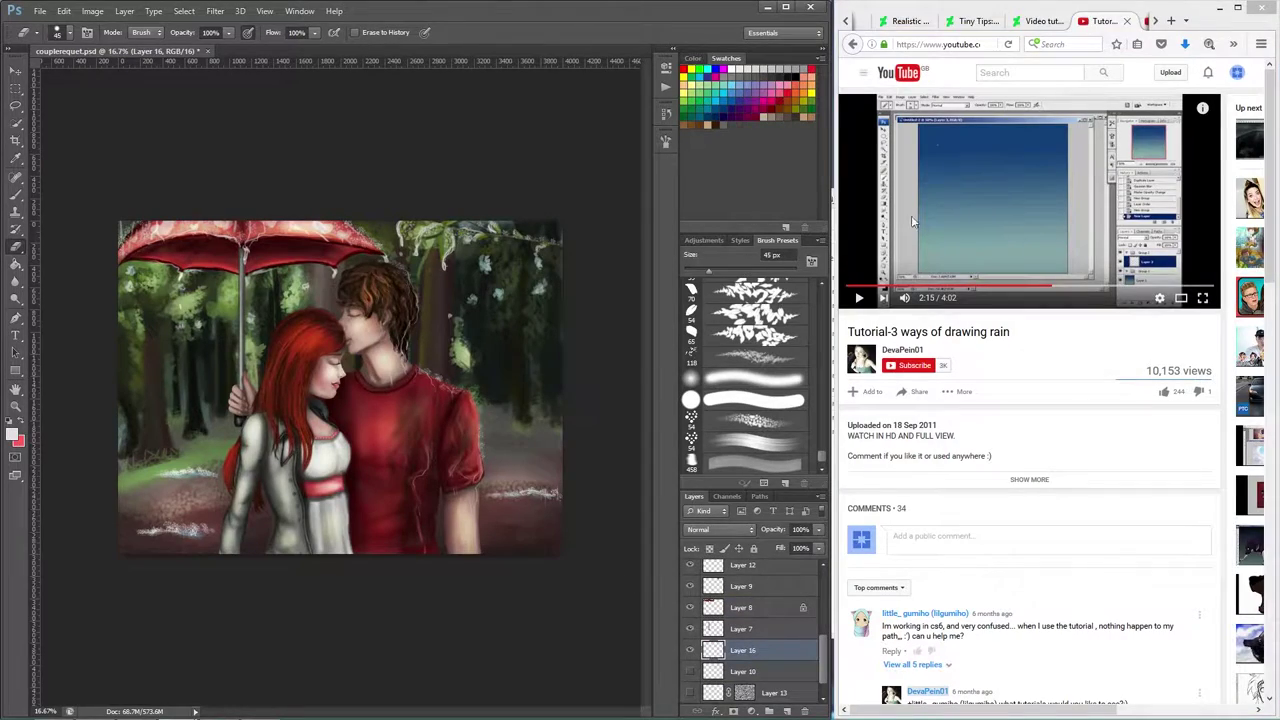
- Follow the rain video tutorial and draw vertical white rain lines on Layer 16 with a 50 px brush
click(912, 222)
click(16, 194)
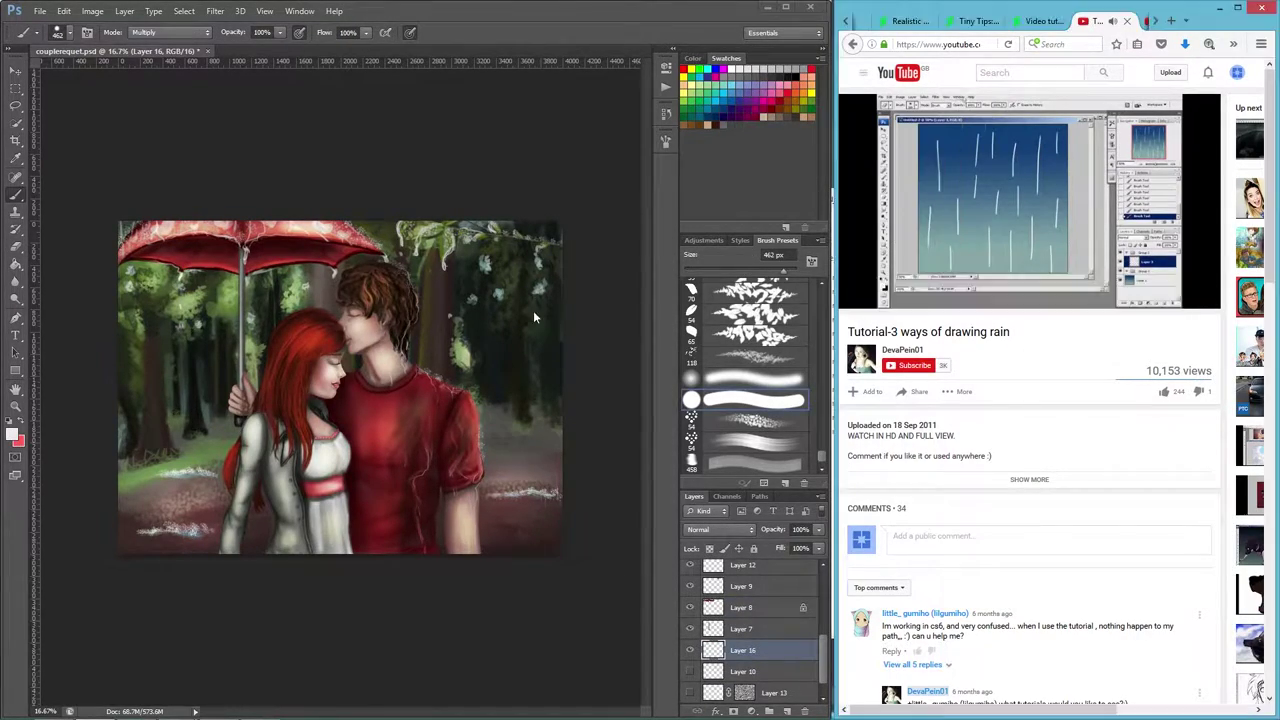
click(858, 290)
- Apply a Motion Blur at -88° and about 1000 pixels to the rain lines and erase parts of the streaks
click(215, 11)
mouse_move(243, 137)
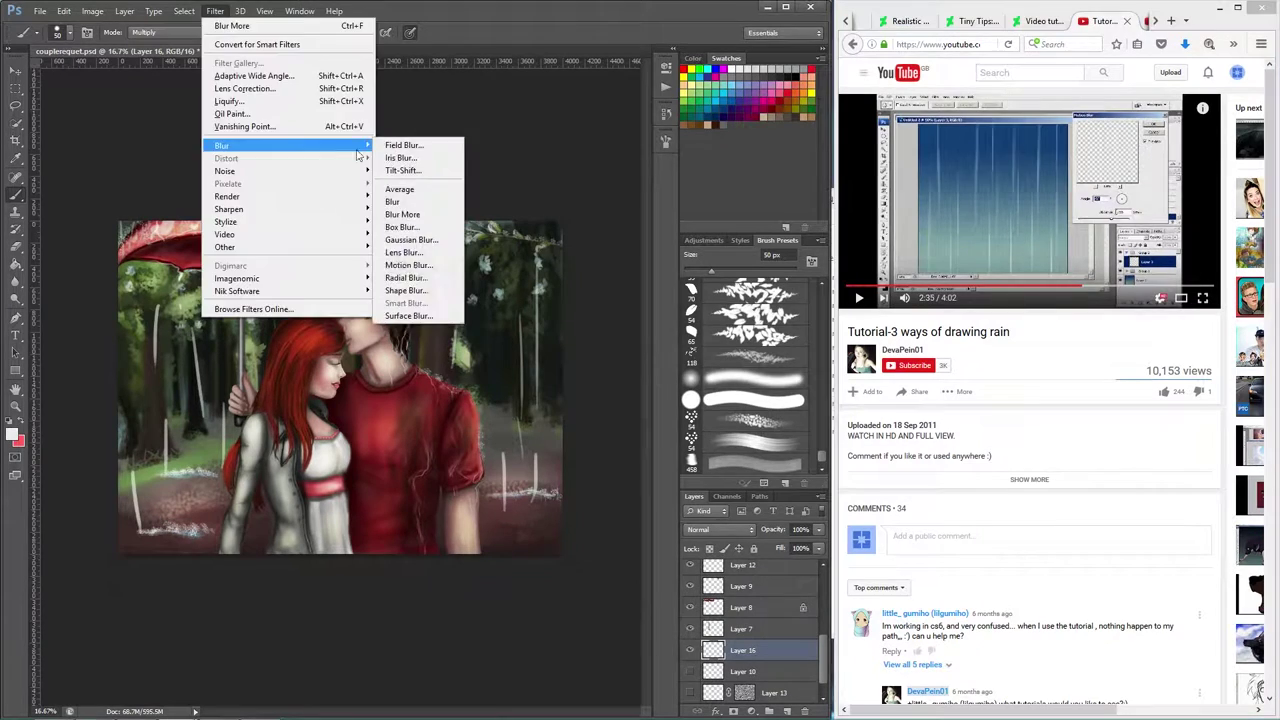
click(415, 260)
drag(553, 388, 632, 390)
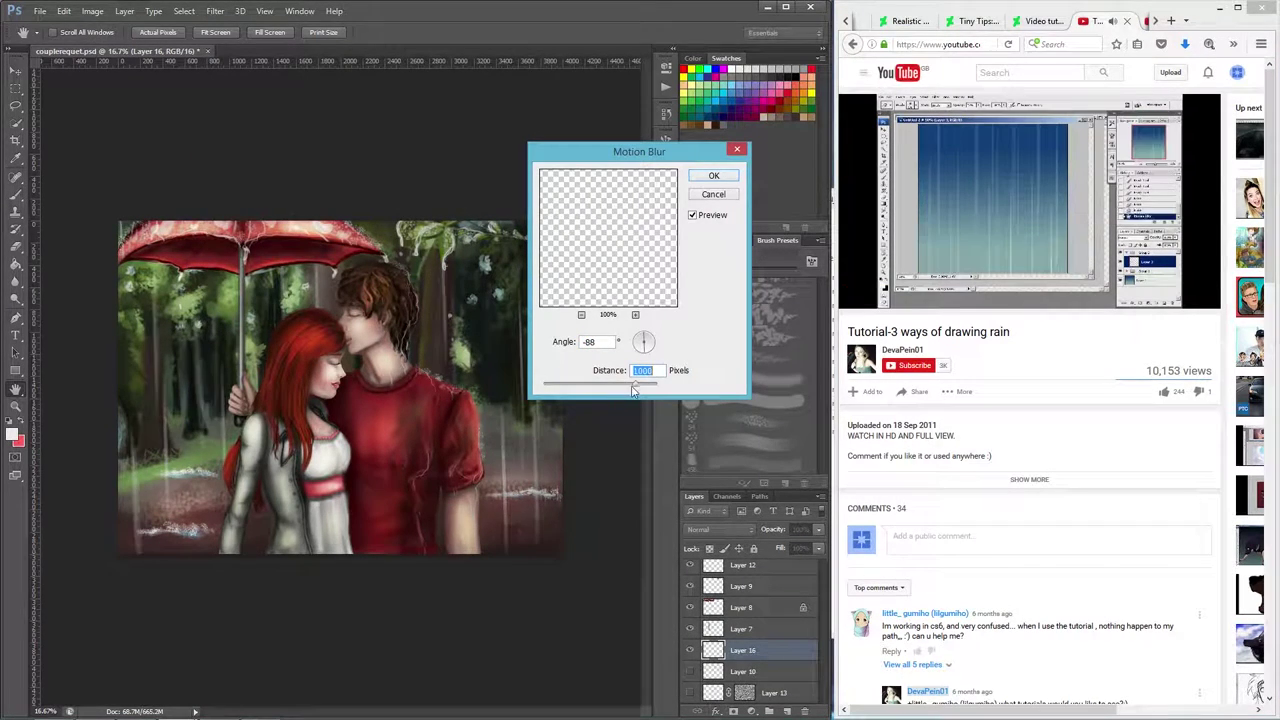
key(Return)
key(e)
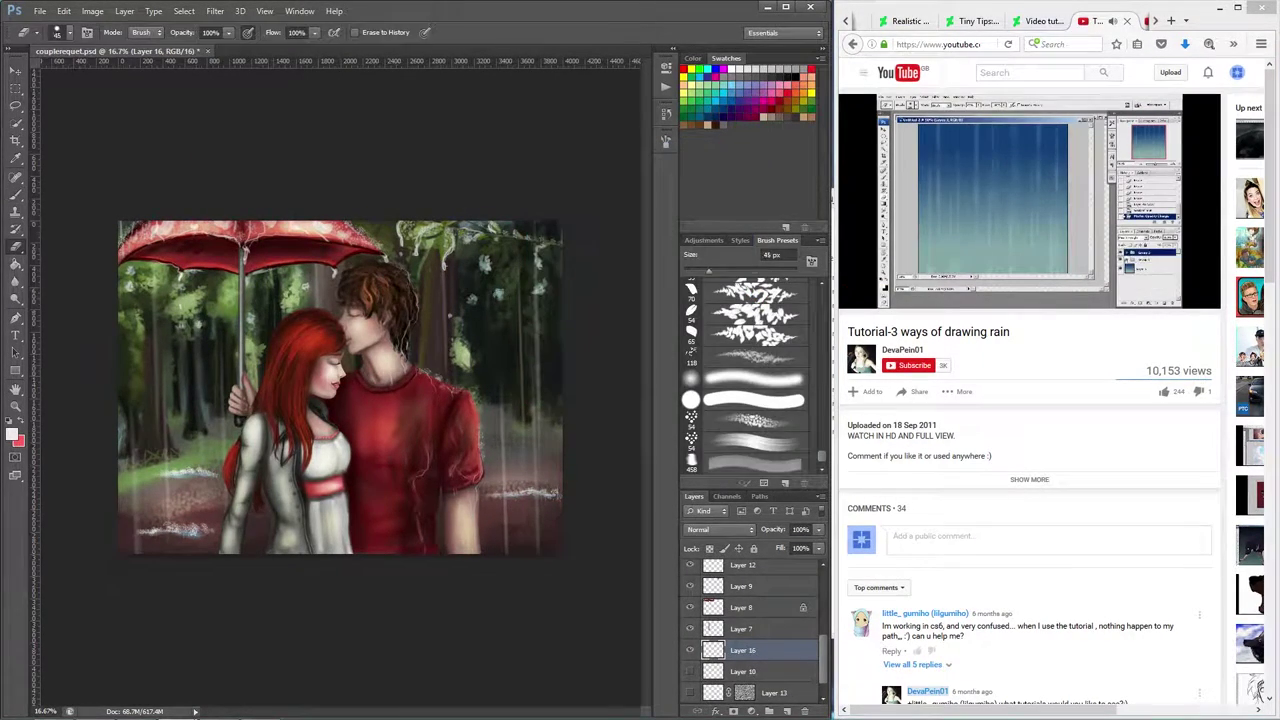
- Duplicate Layer 16 and shift the copy's rain streaks slightly
right_click(746, 654)
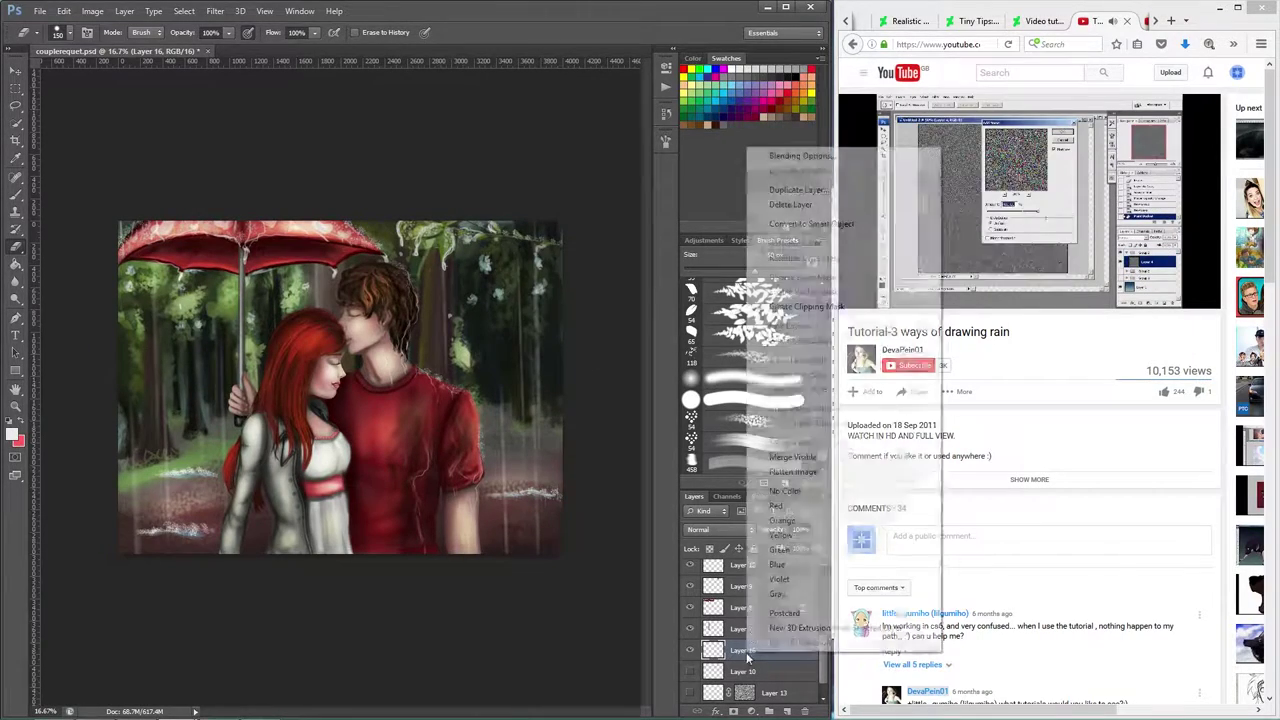
click(785, 203)
click(760, 220)
key(v)
mouse_move(213, 366)
mouse_down()
mouse_move(234, 366)
mouse_move(228, 378)
mouse_up()
- Duplicate Layer 16 copy and place the duplicate above Layer 4
right_click(745, 650)
click(780, 200)
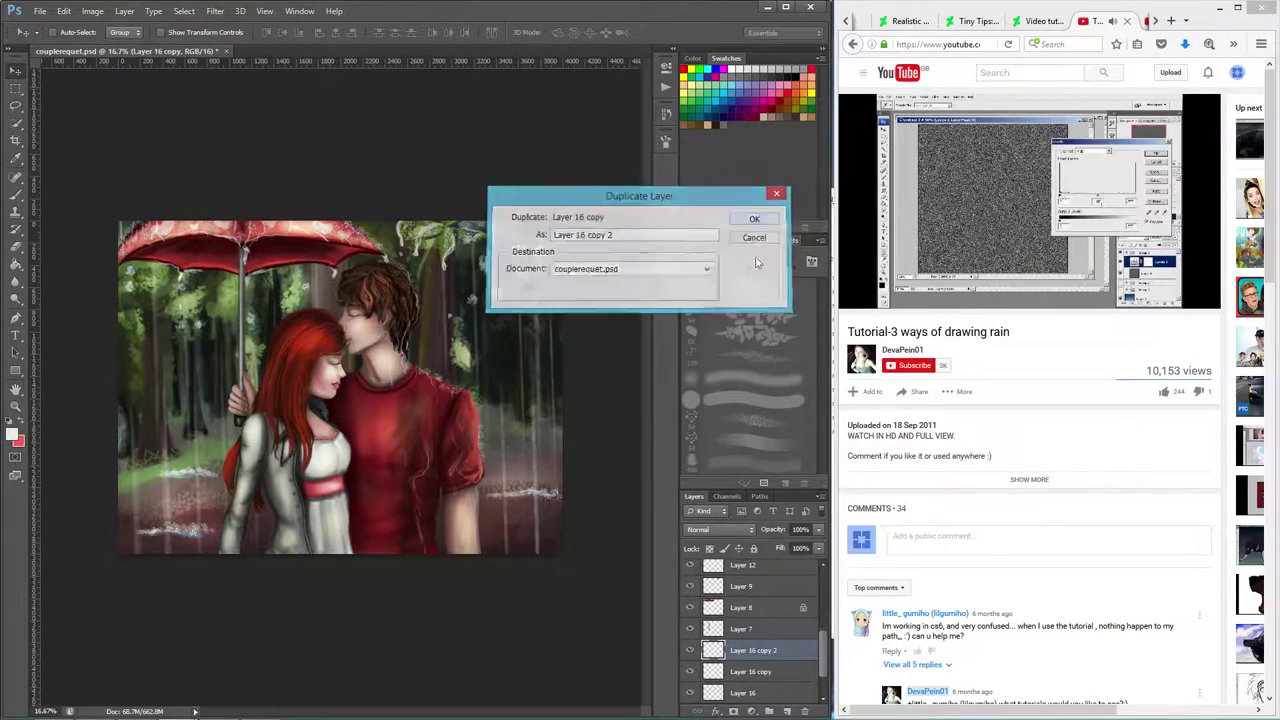
key(Return)
- Transform and reposition the rain streaks on Layer 16 copy 2 and erase parts of them with a 150 px eraser
click(63, 11)
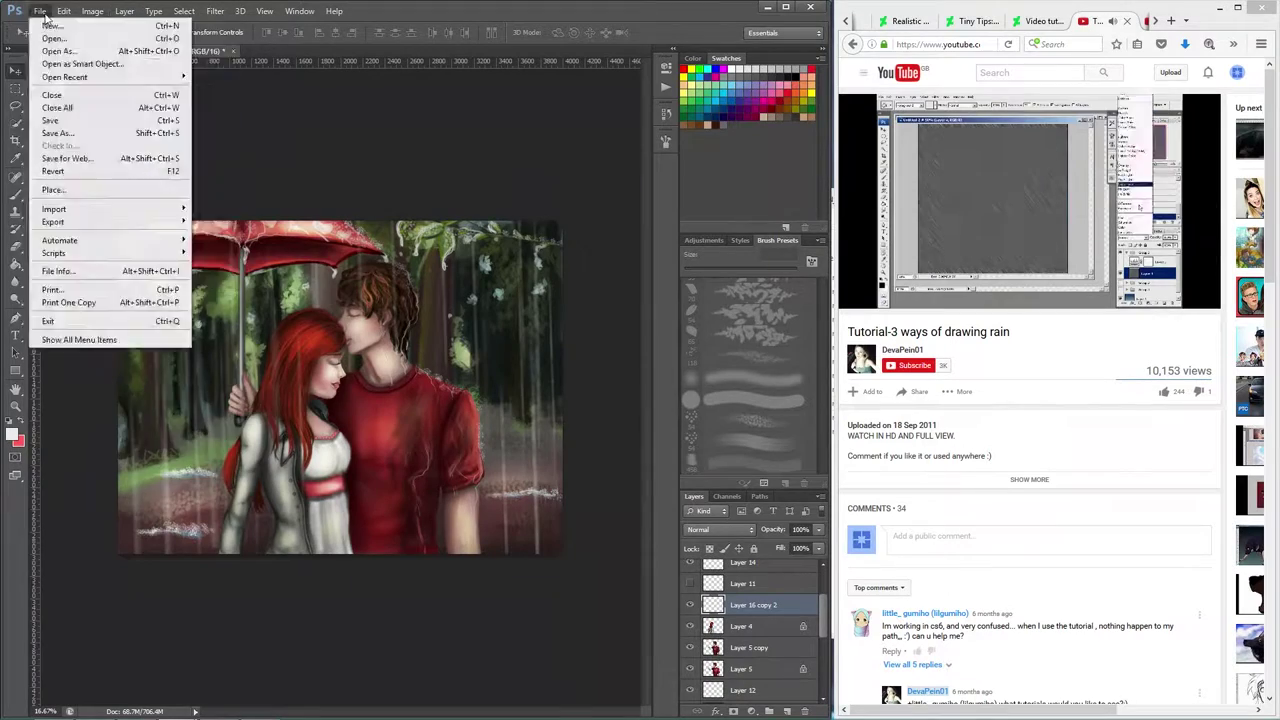
mouse_move(86, 271)
click(275, 414)
mouse_move(427, 351)
mouse_down()
mouse_move(165, 462)
mouse_move(531, 522)
mouse_move(545, 488)
mouse_up()
click(15, 247)
click(1029, 244)
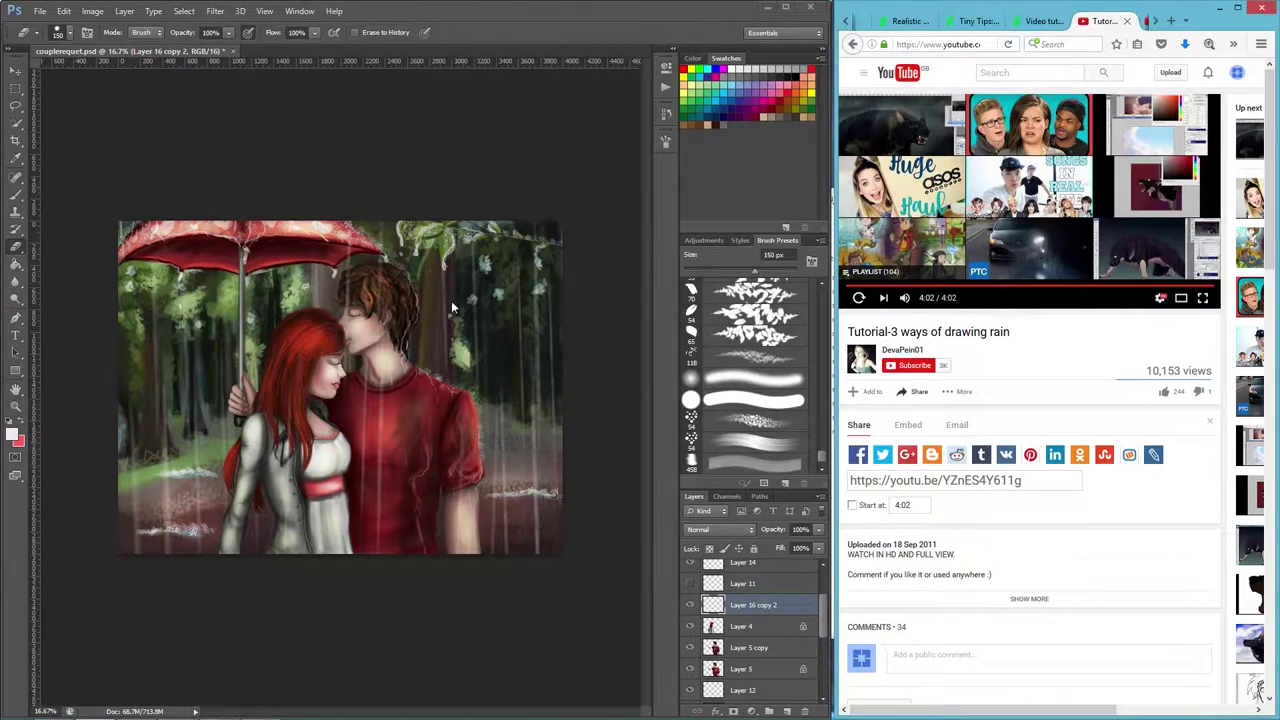
click(451, 306)
- Soften the rain streaks on Layer 16 copy 2 using the Blur tool at 70 px
click(15, 282)
key(bracketleft)
key(bracketleft)
key(bracketleft)
key(bracketleft)
key(bracketleft)
key(bracketleft)
key(ctrl+minus)
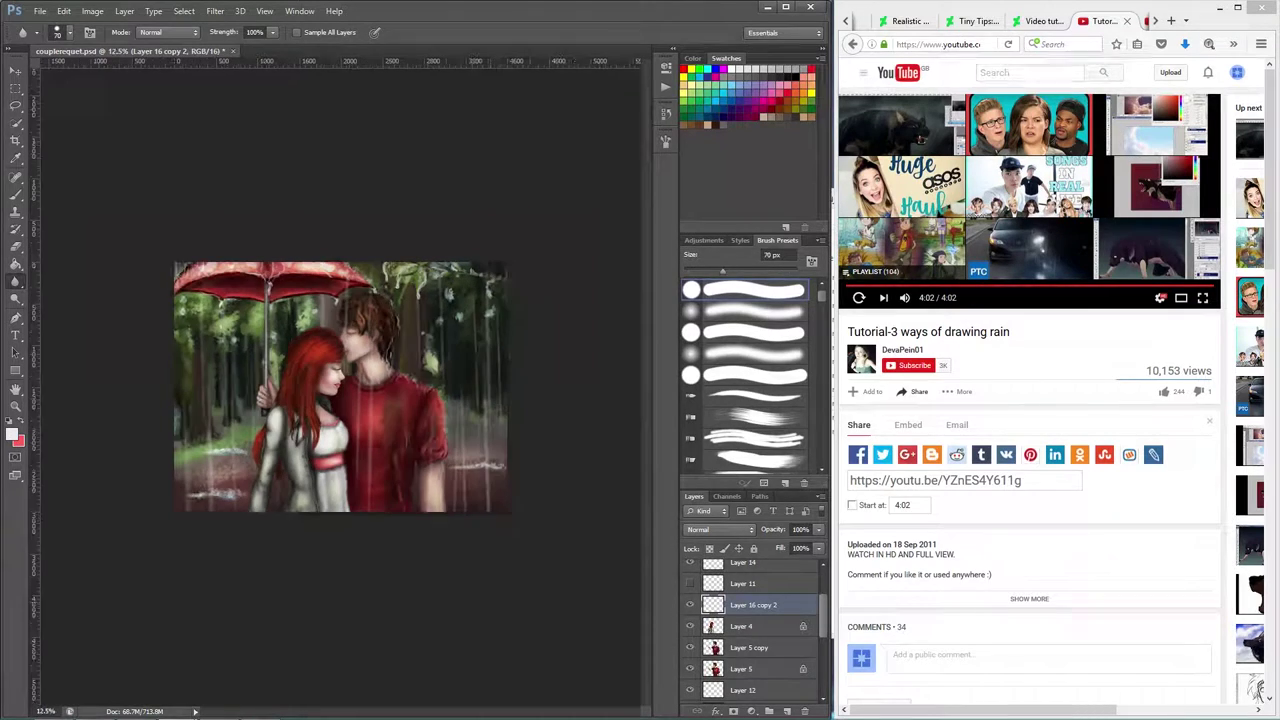
key(ctrl+plus)
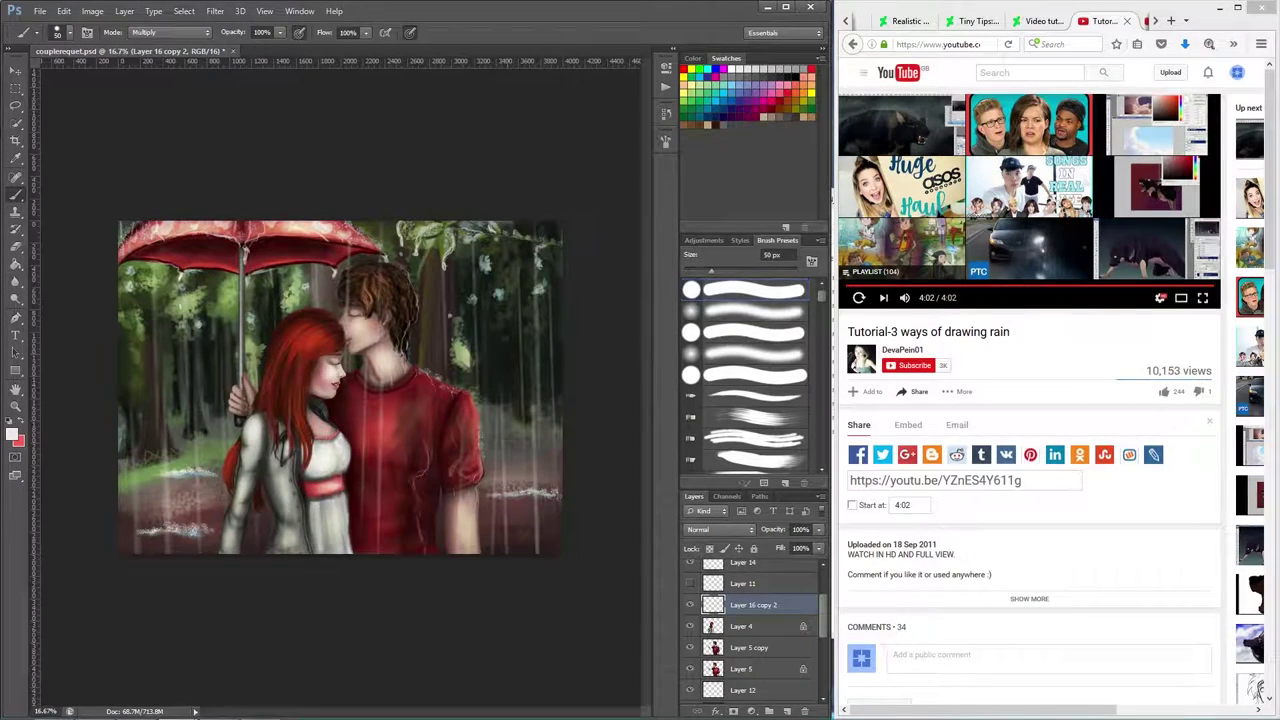
- Add a new layer, move it directly beneath Layer 6 and choose a hard round brush preset at 50 px in Normal mode
click(757, 333)
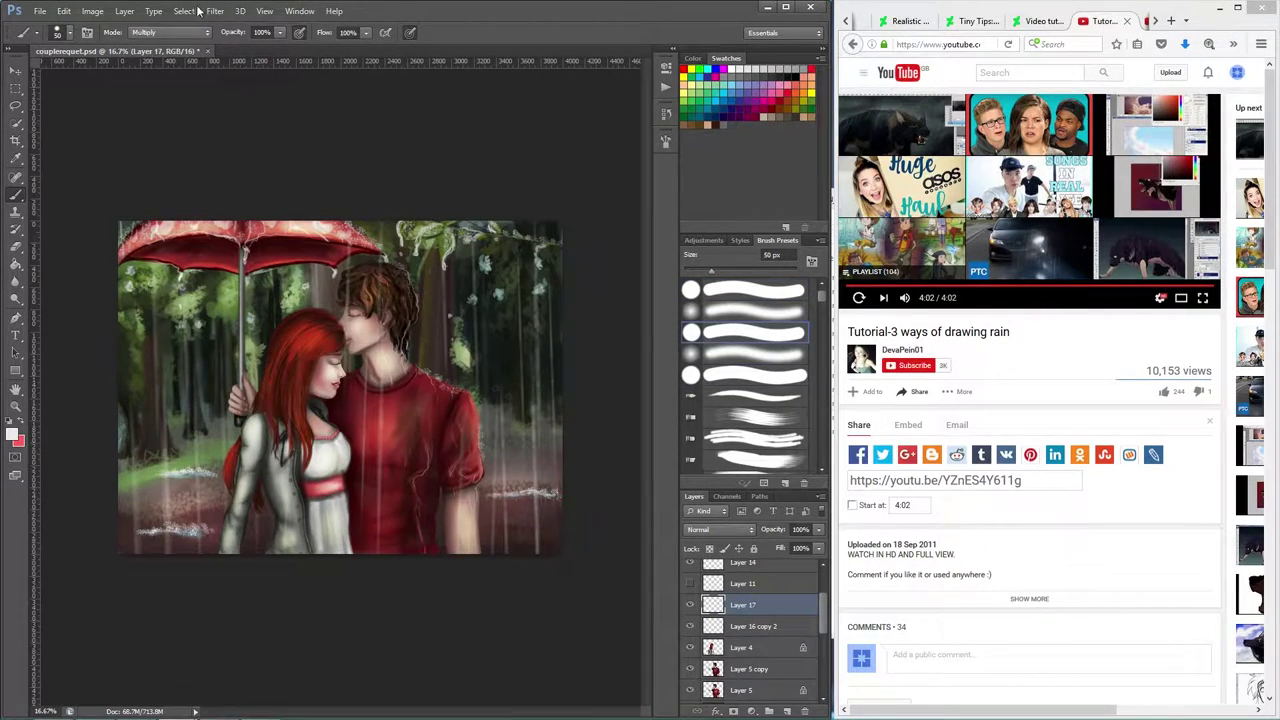
scroll(682, 664, up, 2)
drag(760, 601, 760, 602)
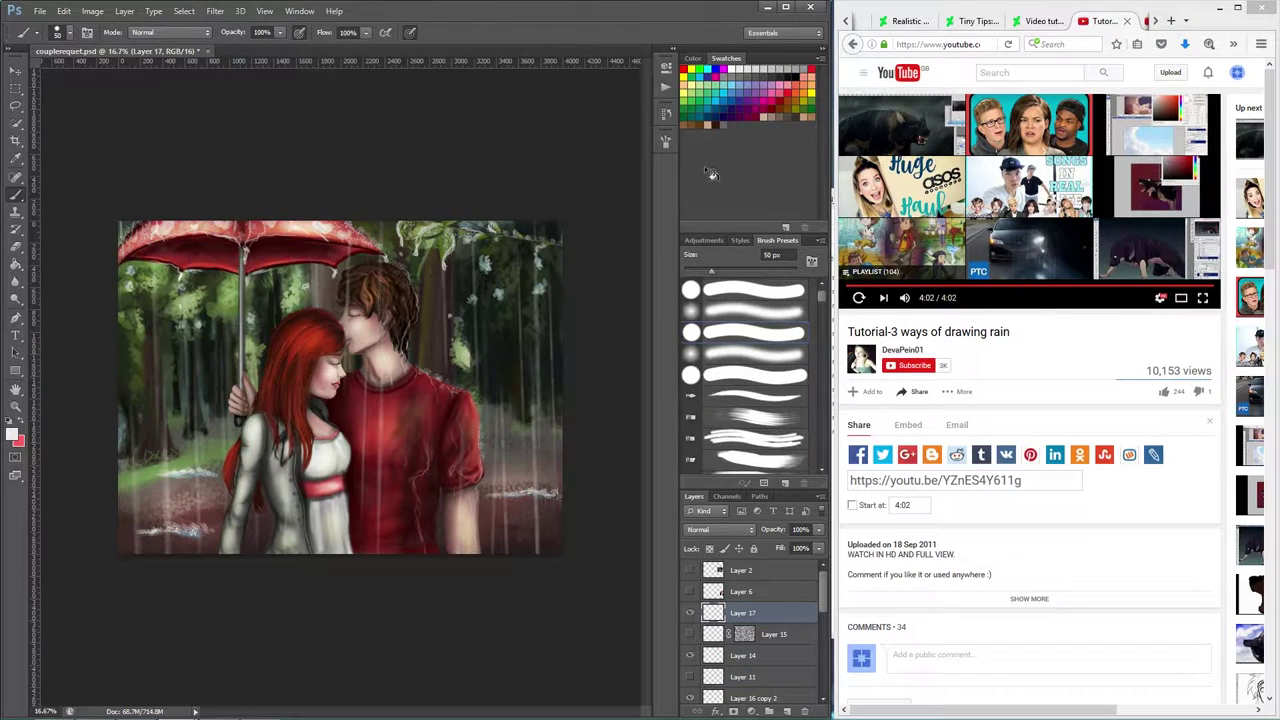
drag(822, 296, 822, 456)
click(755, 399)
click(804, 711)
click(616, 274)
key(ctrl+z)
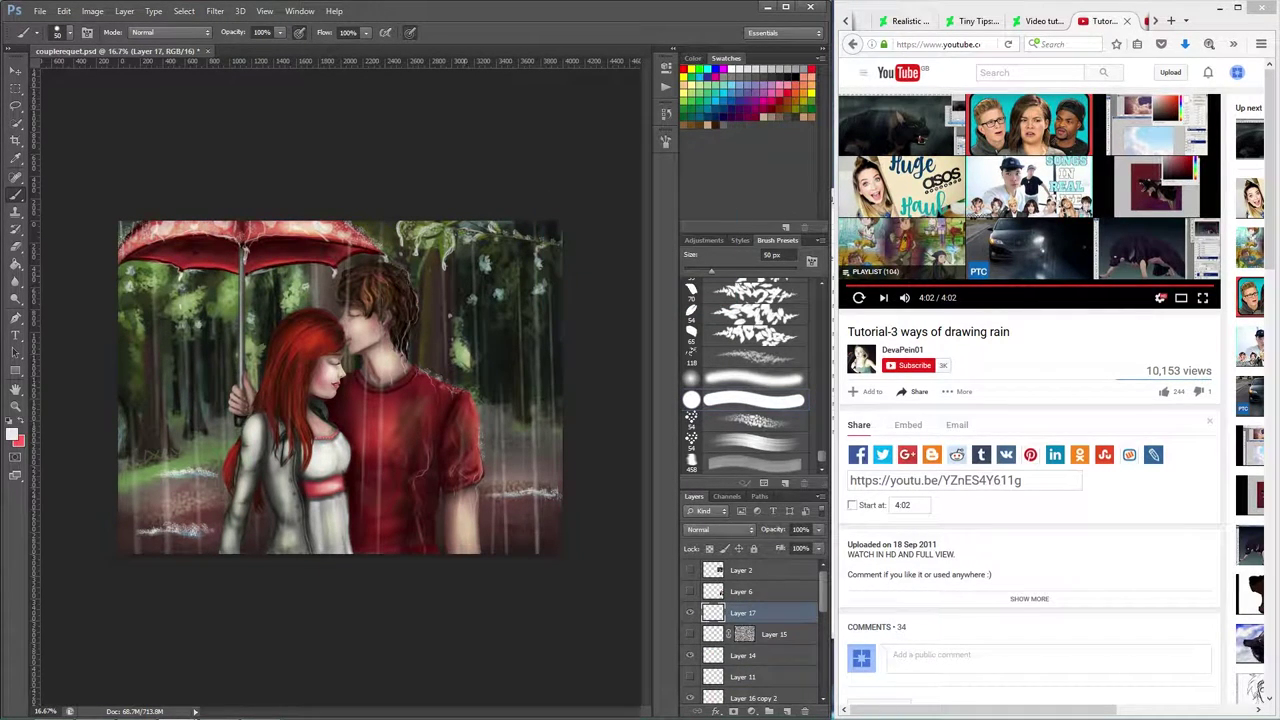